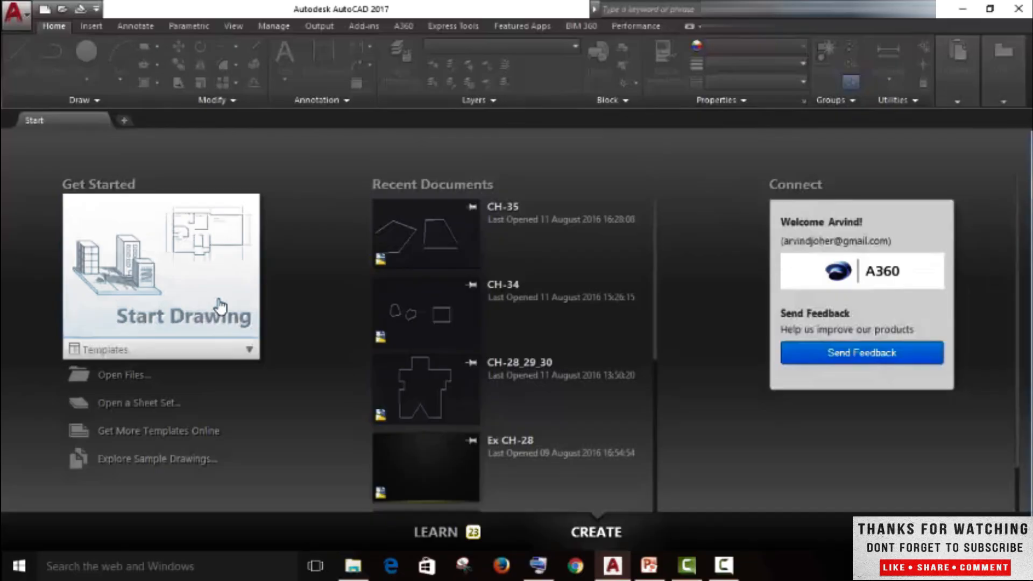
# Start a new drawing and draw a circle with a radius of about 6.3 units
pyautogui.click(220, 307)
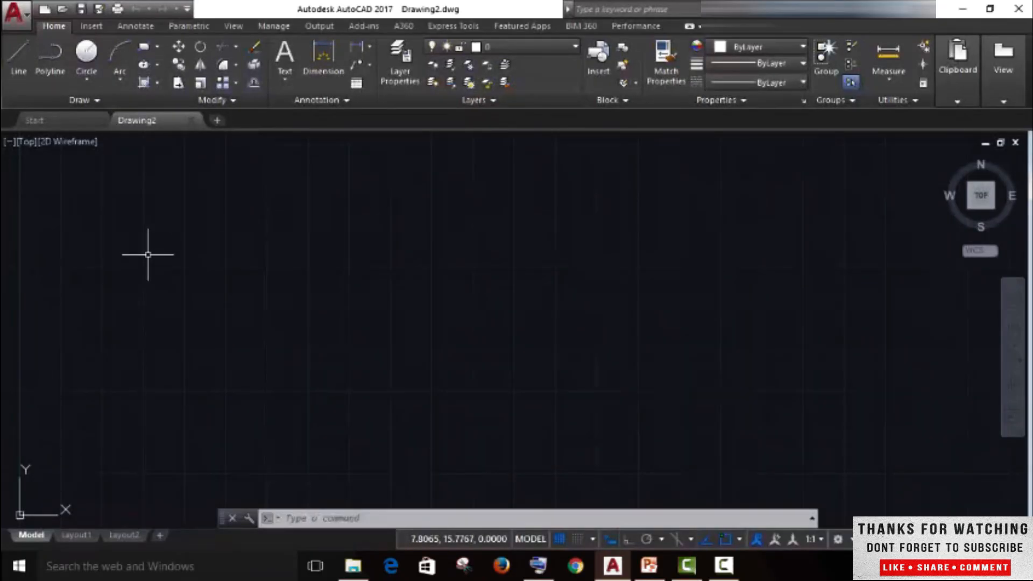
pyautogui.click(86, 52)
pyautogui.click(240, 241)
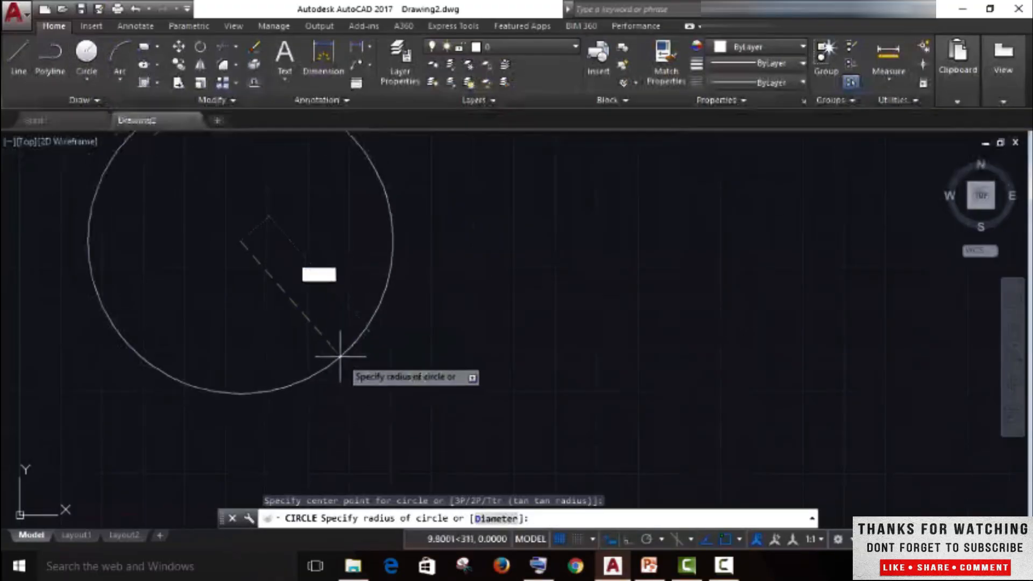
pyautogui.click(314, 316)
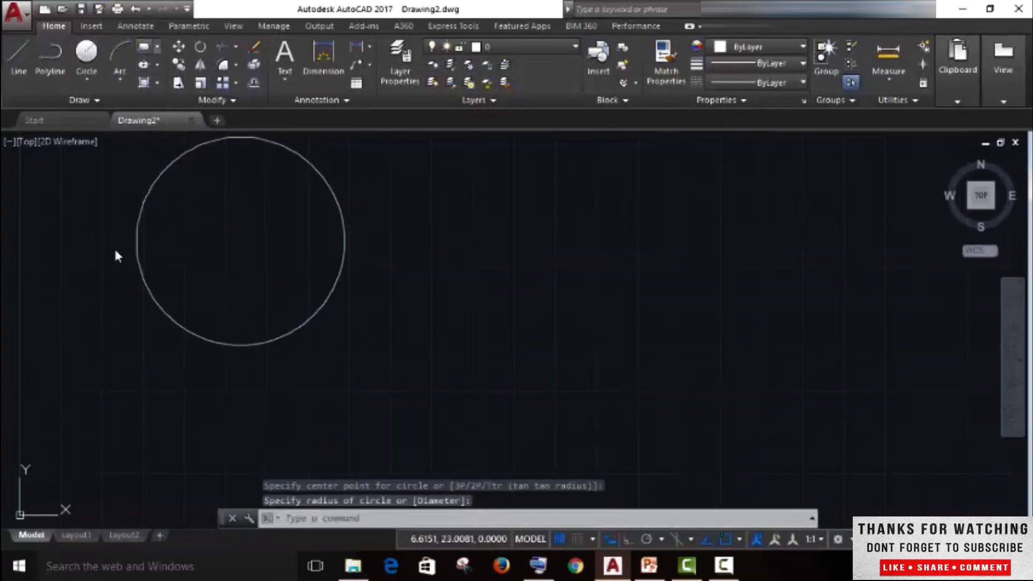
# Draw a rectangle wider than the circle, with its upper edge crossing near the circle's center and its lower edge below the circle
pyautogui.click(82, 230)
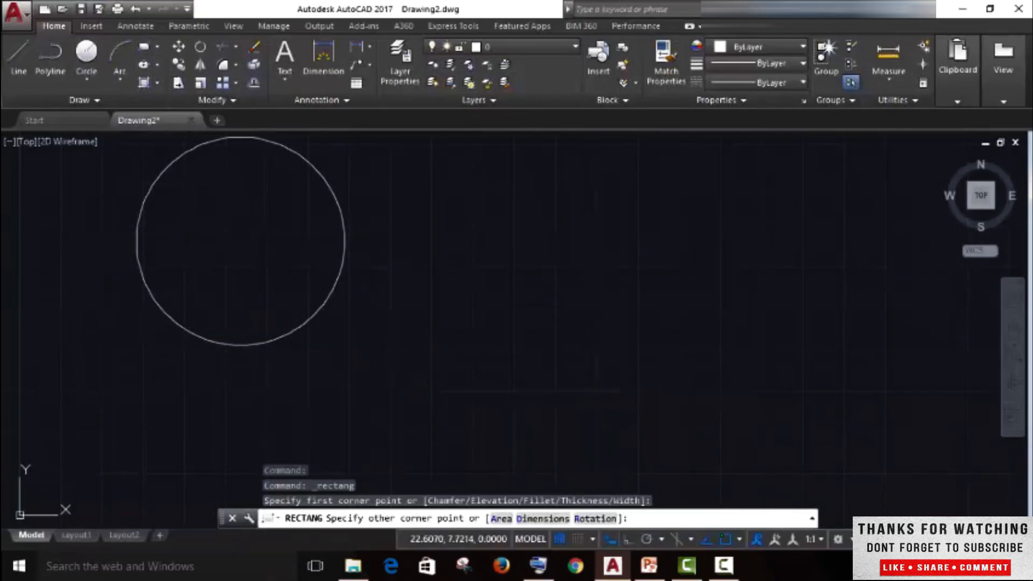
pyautogui.click(393, 388)
pyautogui.press('Return')
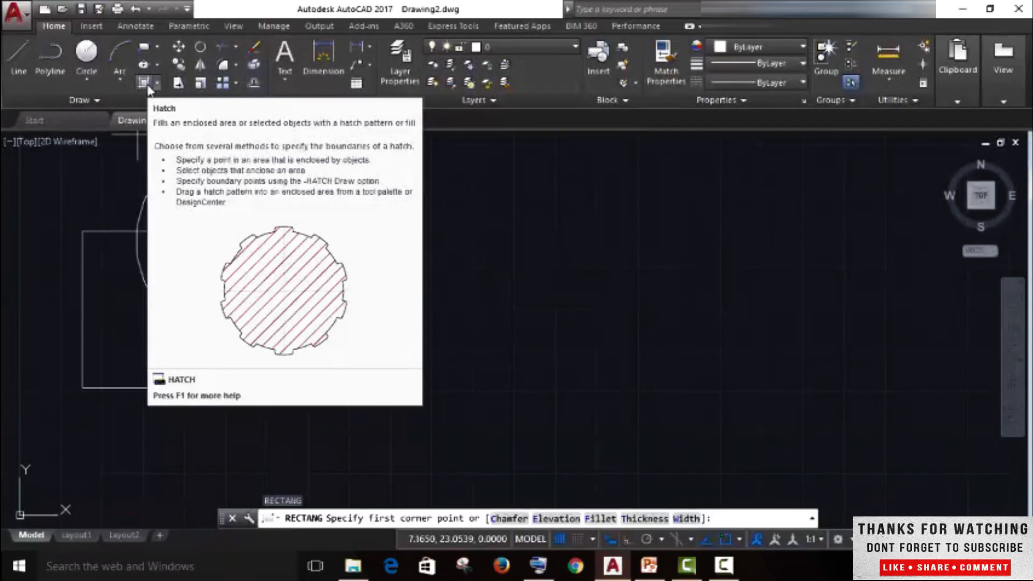
# Hatch the circle segment above the rectangle and the rectangle area outside the circle with the ANSI31 pattern
pyautogui.click(157, 83)
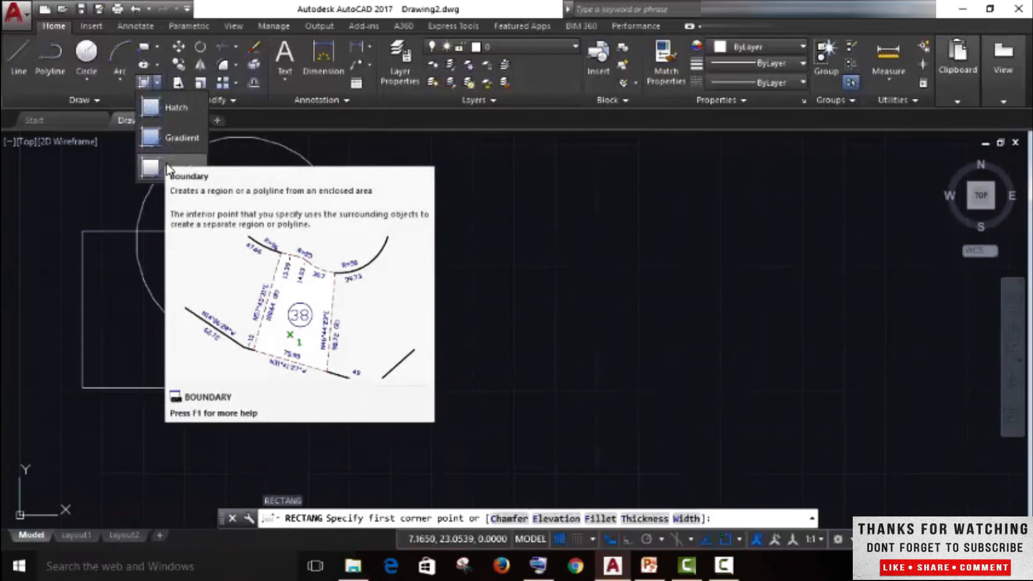
pyautogui.click(150, 108)
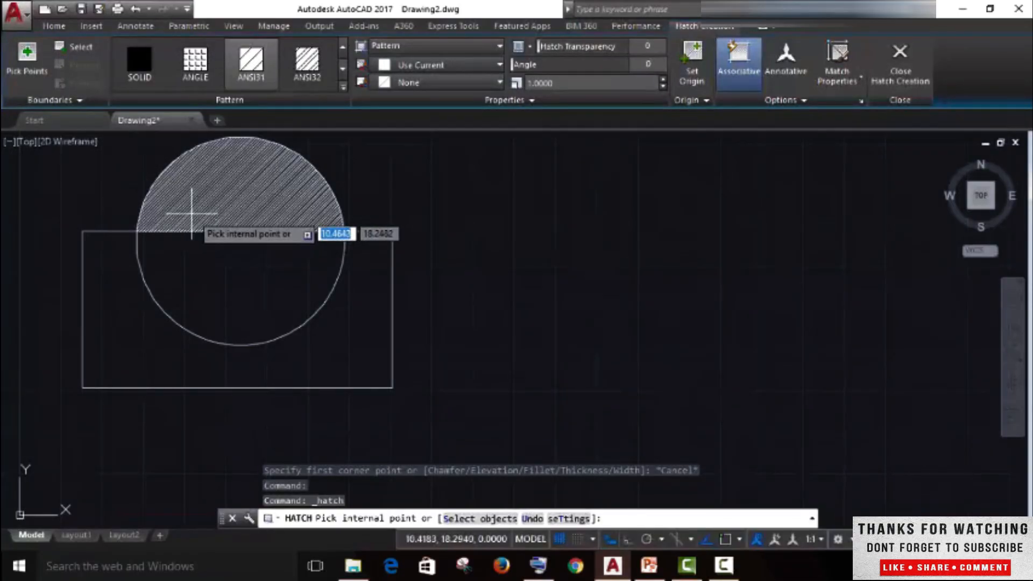
pyautogui.click(28, 67)
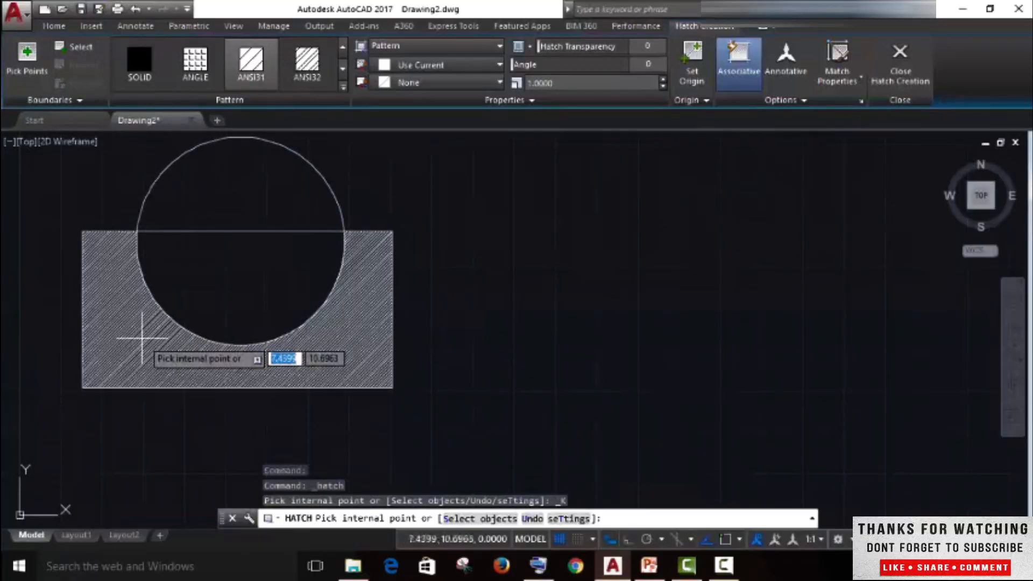
pyautogui.click(227, 203)
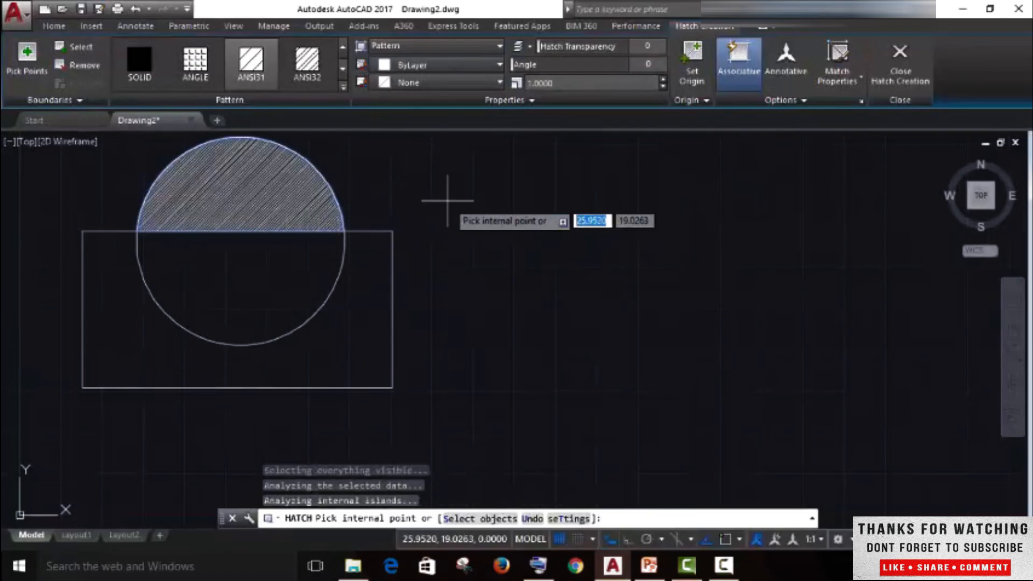
pyautogui.click(365, 300)
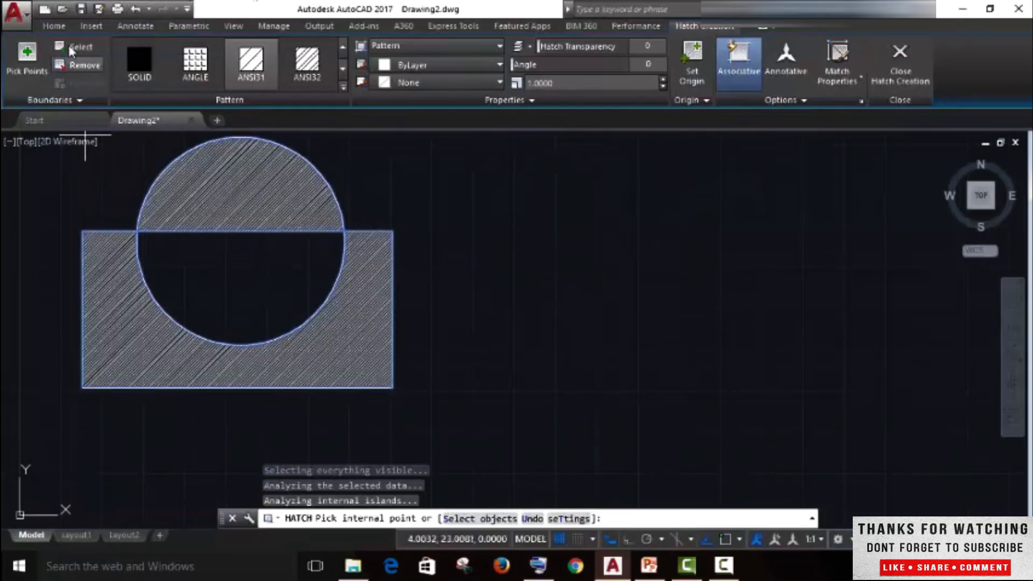
# Finish the hatch and draw a second, smaller circle beside the hatched shapes, clear of the rectangle
pyautogui.click(54, 26)
pyautogui.click(86, 53)
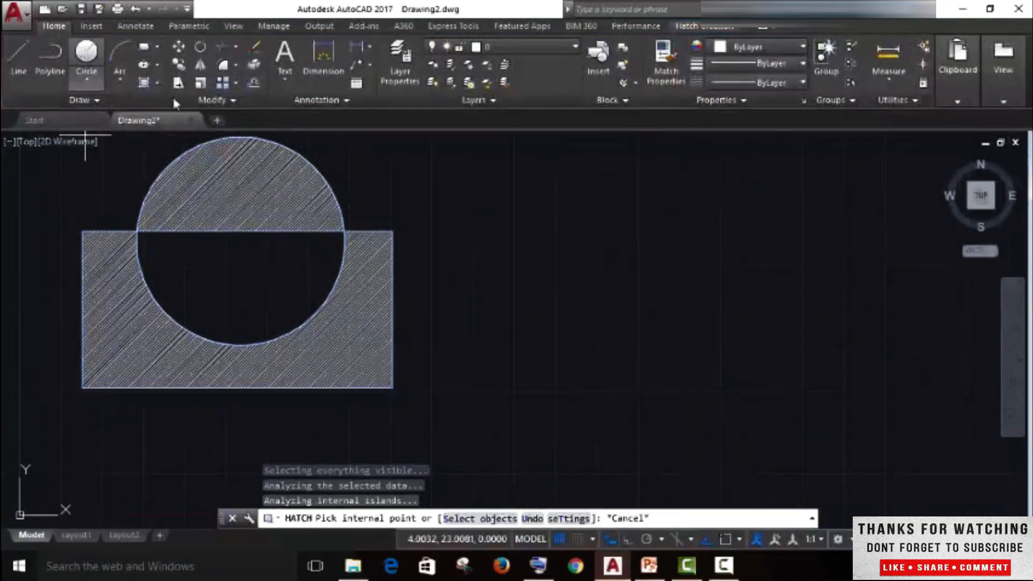
pyautogui.click(537, 202)
pyautogui.click(586, 218)
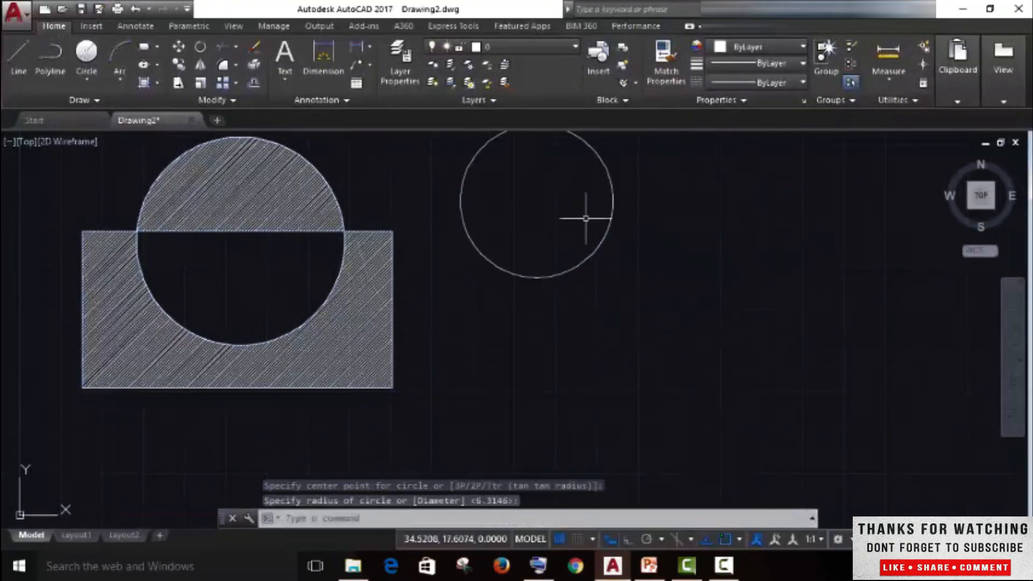
# Draw a rectangle across the middle of the second circle, extending past it on both sides
pyautogui.middleClick(586, 219)
pyautogui.moveTo(586, 218)
pyautogui.mouseDown(button='middle')
pyautogui.moveTo(579, 256)
pyautogui.moveTo(445, 184)
pyautogui.moveTo(348, 263)
pyautogui.mouseUp(button='middle')
pyautogui.scroll(-3, 401, 270)
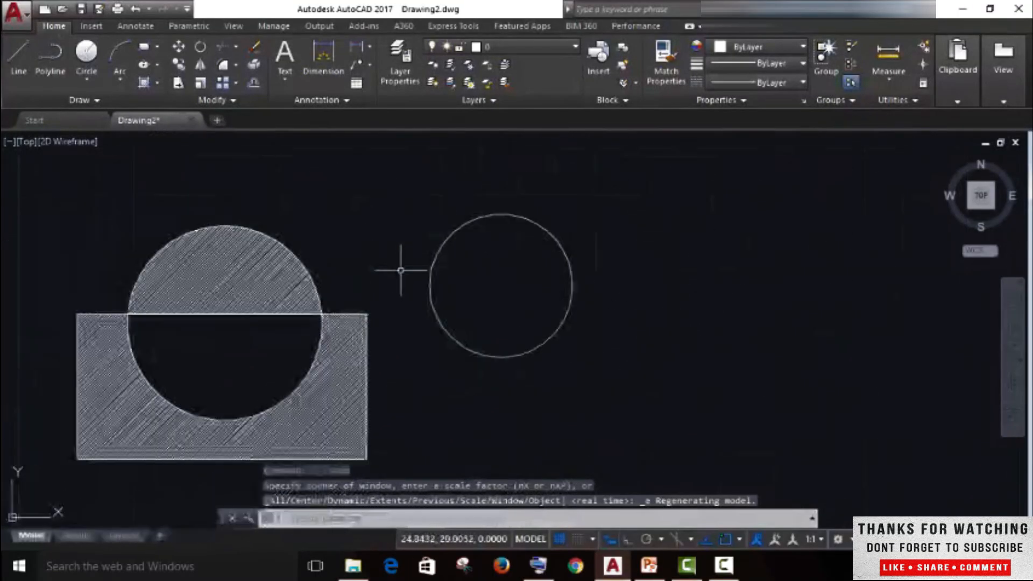
pyautogui.scroll(-2, 401, 271)
pyautogui.scroll(2, 489, 279)
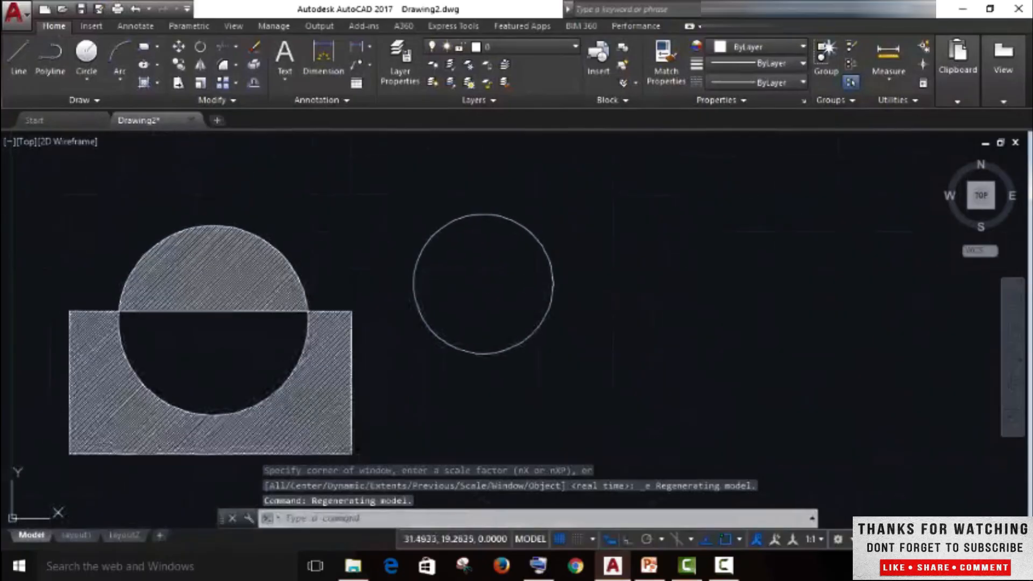
pyautogui.moveTo(490, 281)
pyautogui.mouseDown(button='middle')
pyautogui.moveTo(489, 295)
pyautogui.moveTo(473, 298)
pyautogui.mouseUp(button='middle')
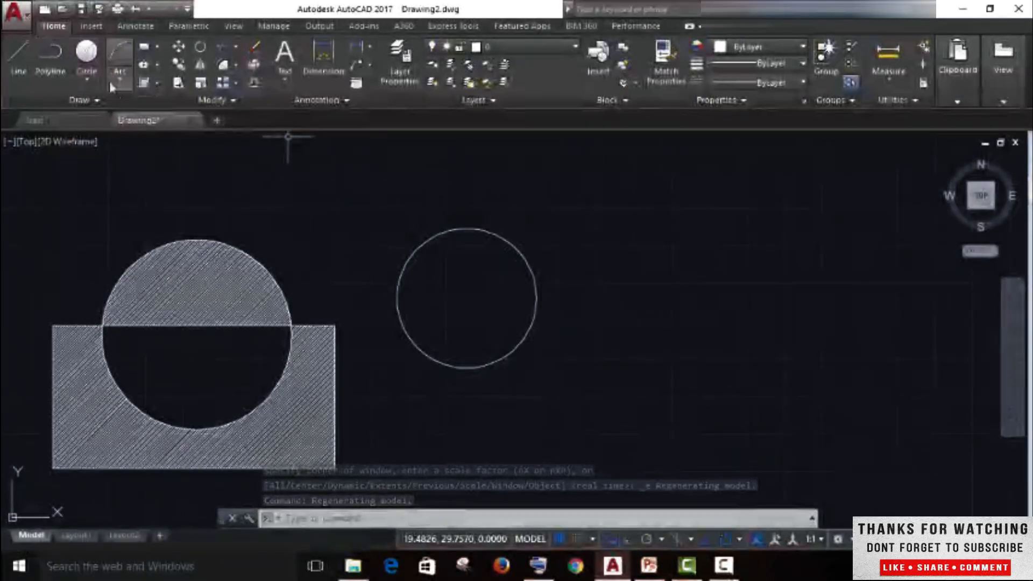
pyautogui.click(145, 47)
pyautogui.click(369, 262)
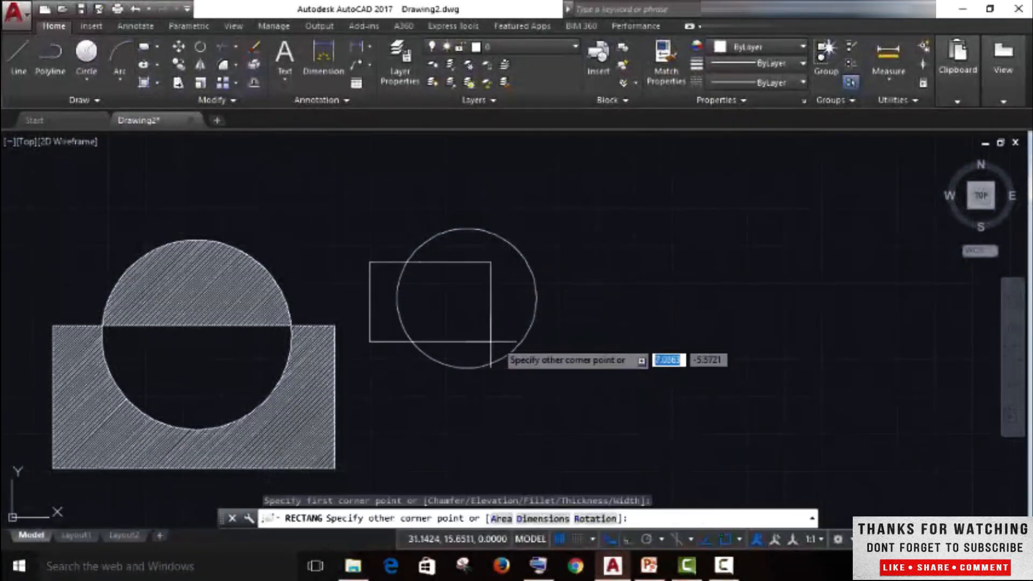
pyautogui.click(581, 334)
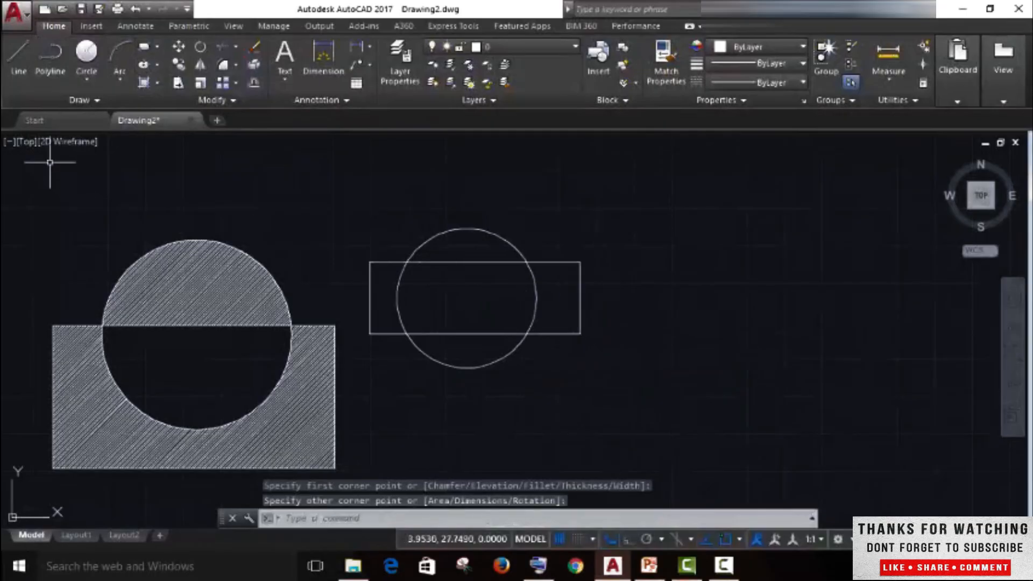
# Choose the BRICK hatch pattern and preview it in the regions formed by the second circle and rectangle, without applying it
pyautogui.click(144, 83)
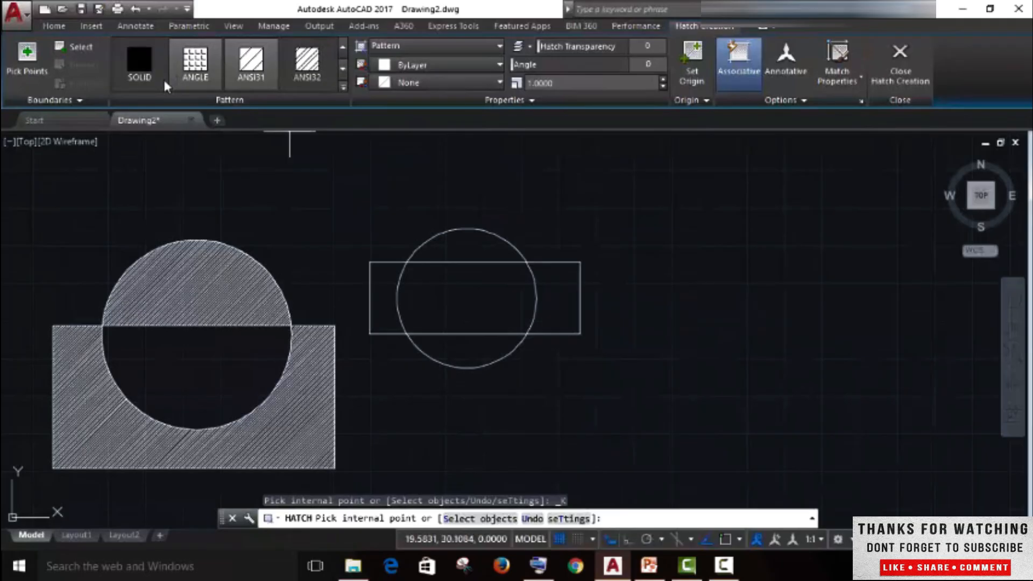
pyautogui.click(343, 86)
pyautogui.scroll(-4, 295, 160)
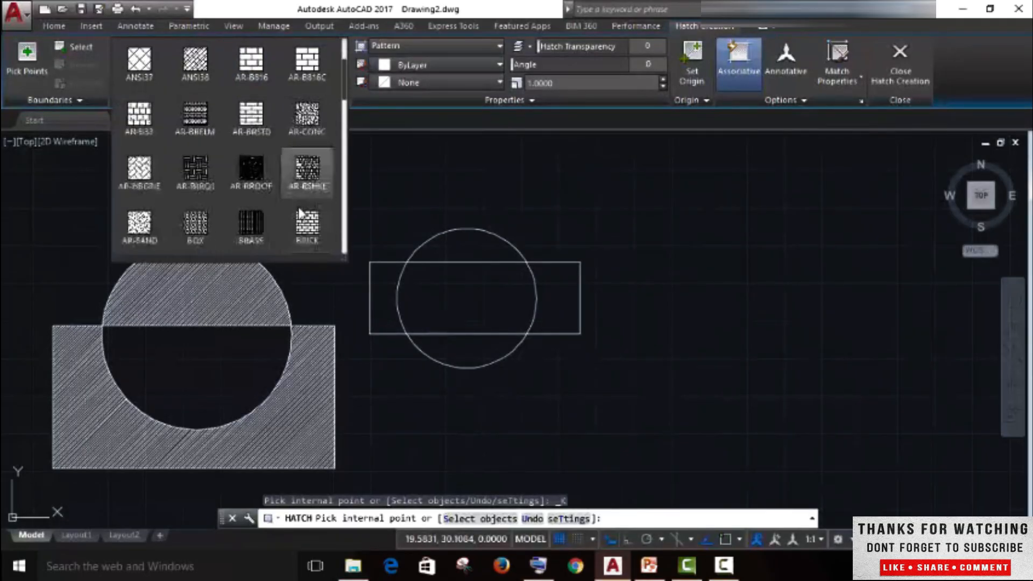
pyautogui.scroll(3, 304, 167)
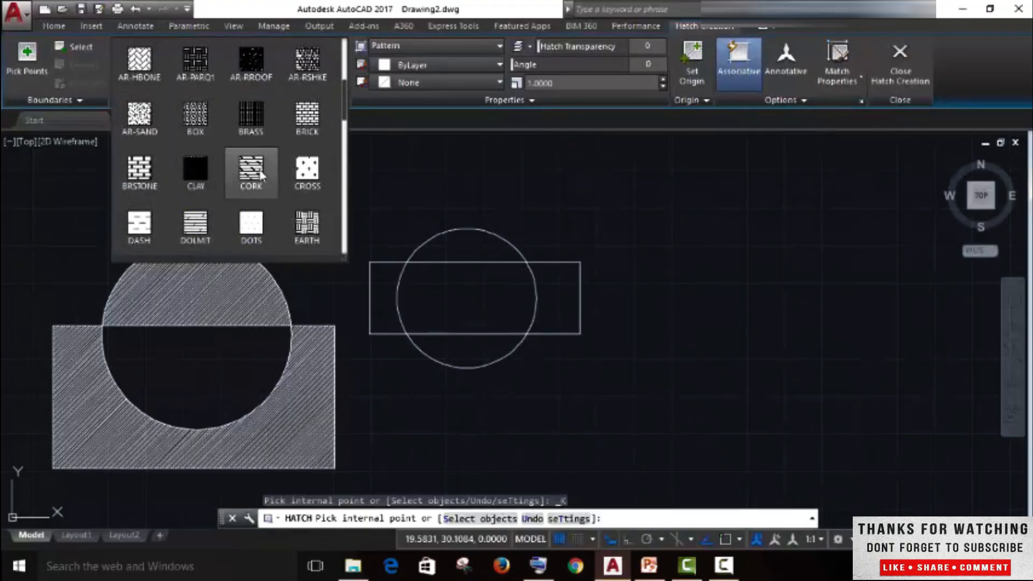
pyautogui.press('Escape')
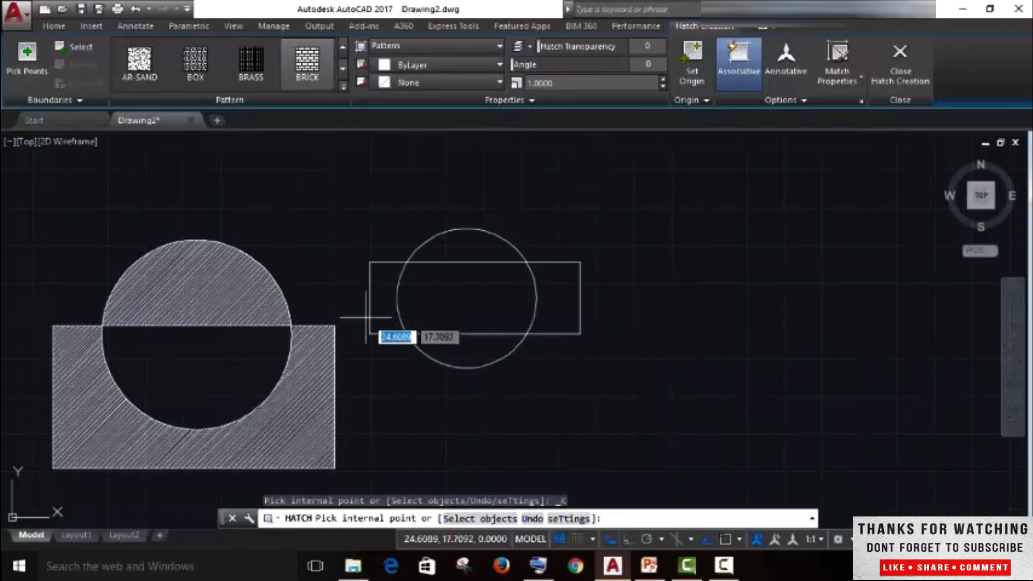
pyautogui.scroll(4, 414, 304)
pyautogui.scroll(-5, 560, 231)
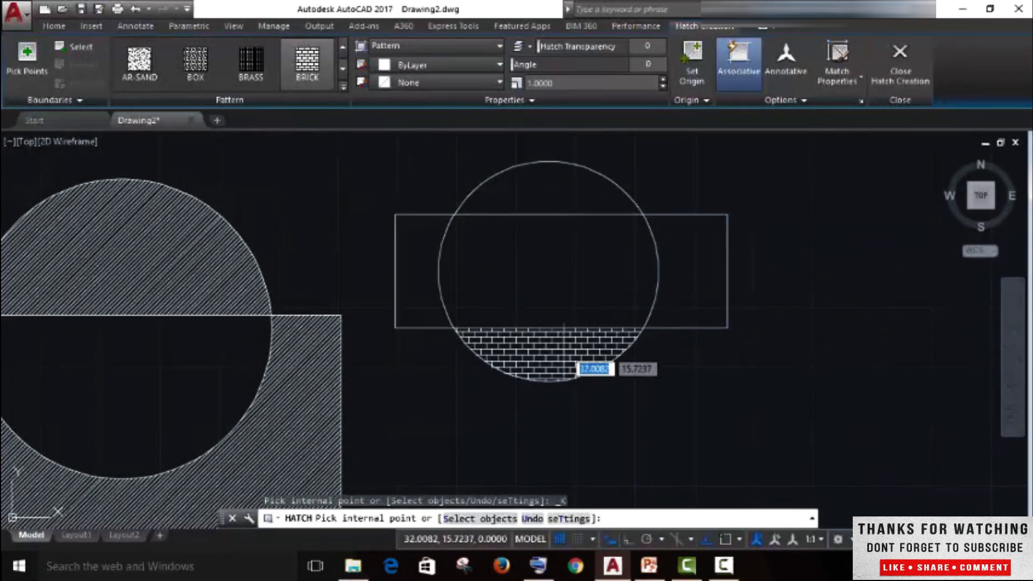
pyautogui.press('Escape')
# Draw a four-segment line outline beside the second circle and rectangle, leaving a gap between its first and last points
pyautogui.scroll(-4, 520, 295)
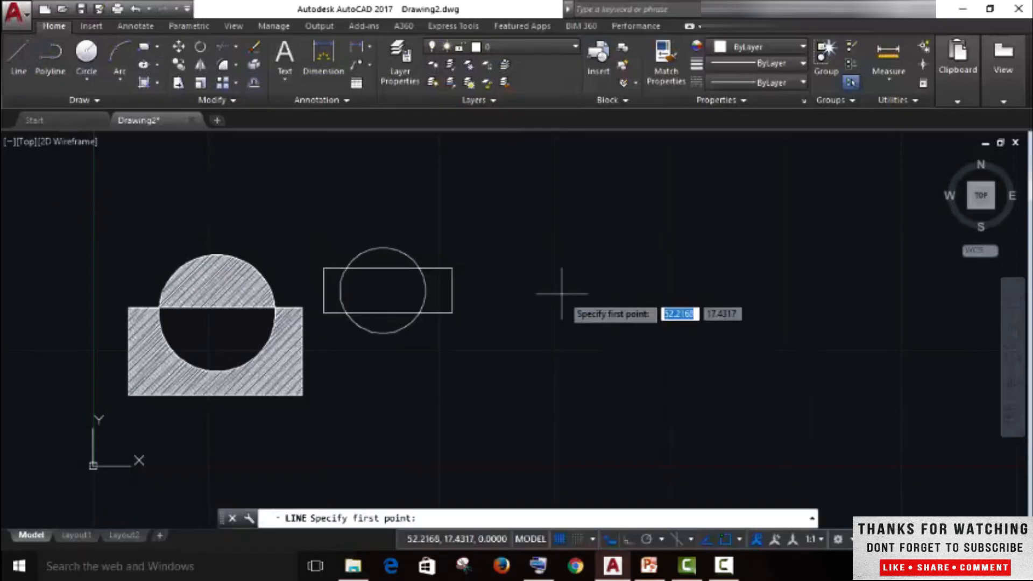
pyautogui.click(513, 220)
pyautogui.click(517, 354)
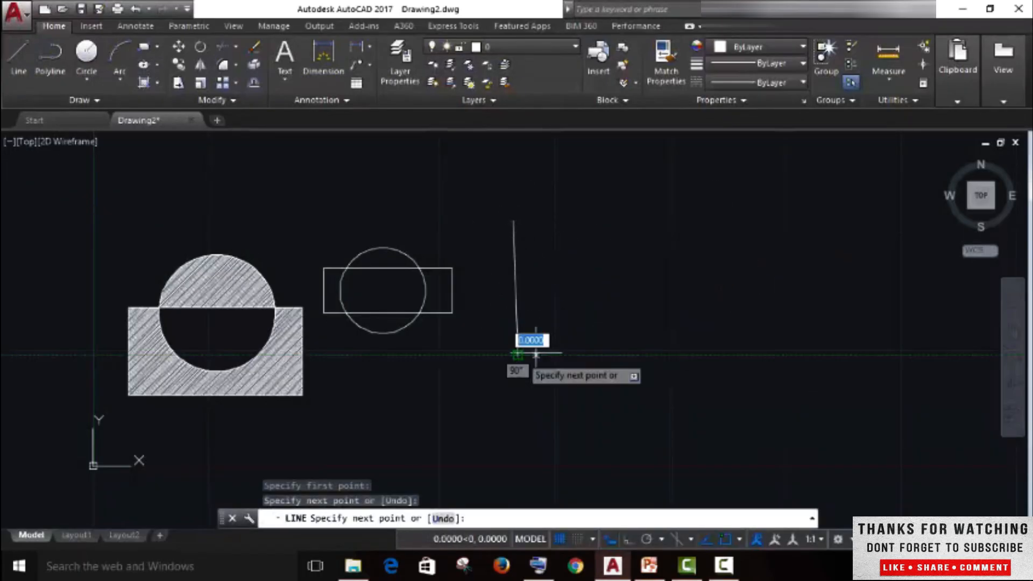
pyautogui.click(720, 354)
pyautogui.click(711, 235)
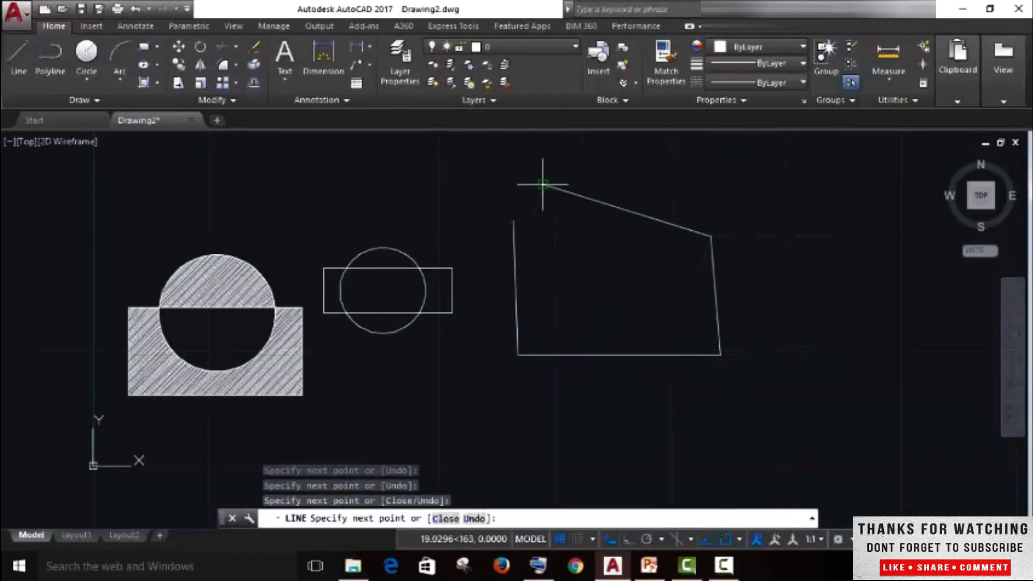
pyautogui.click(543, 184)
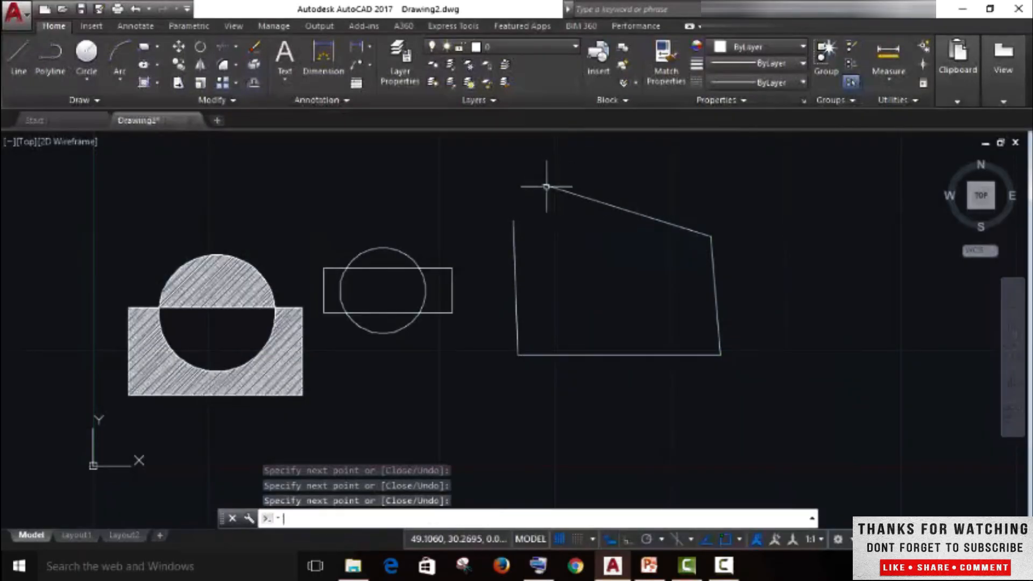
pyautogui.press('Return')
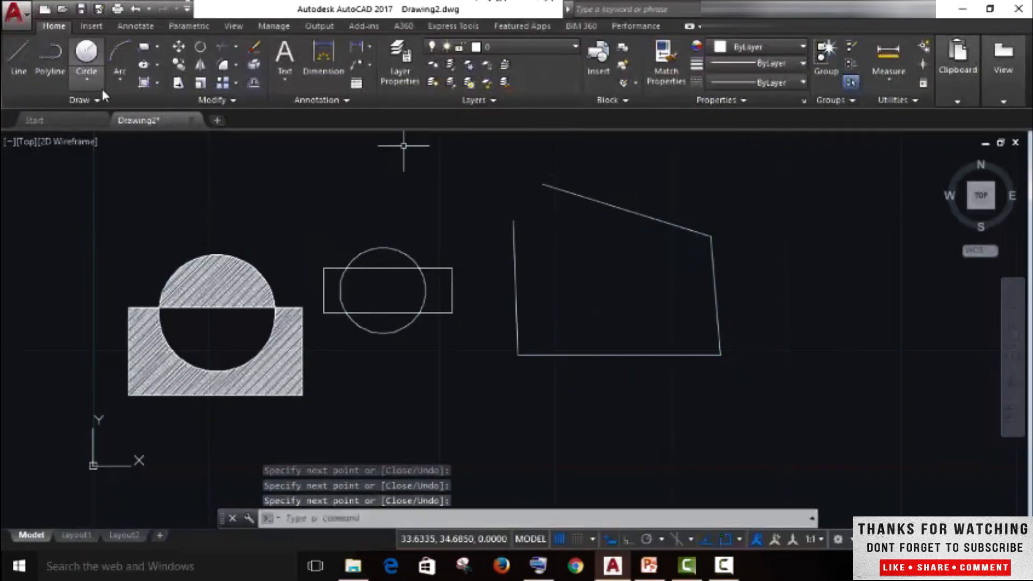
# Try to hatch the inside of the open four-segment outline and inspect the marked gaps in its boundary
pyautogui.click(142, 83)
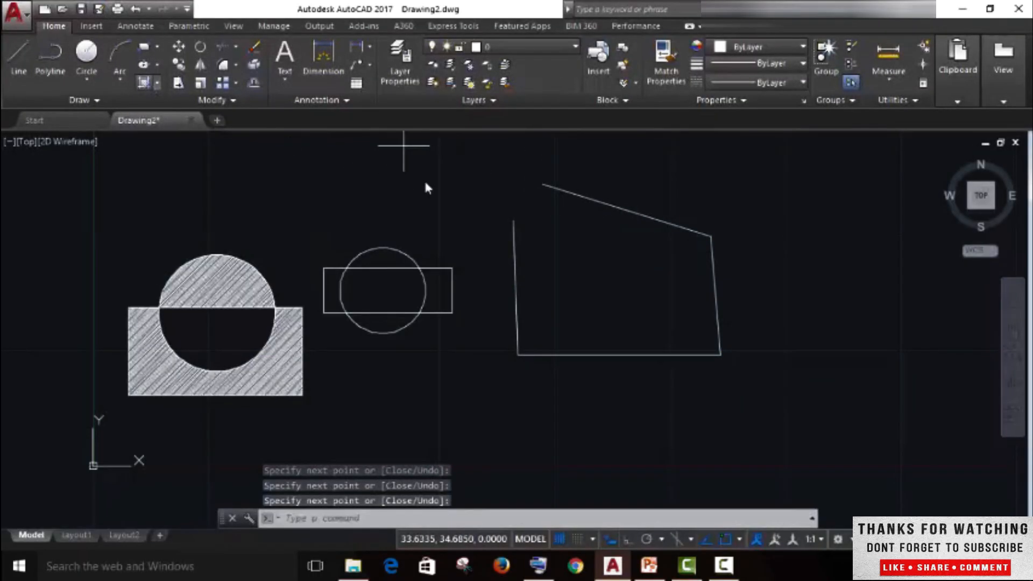
pyautogui.click(683, 256)
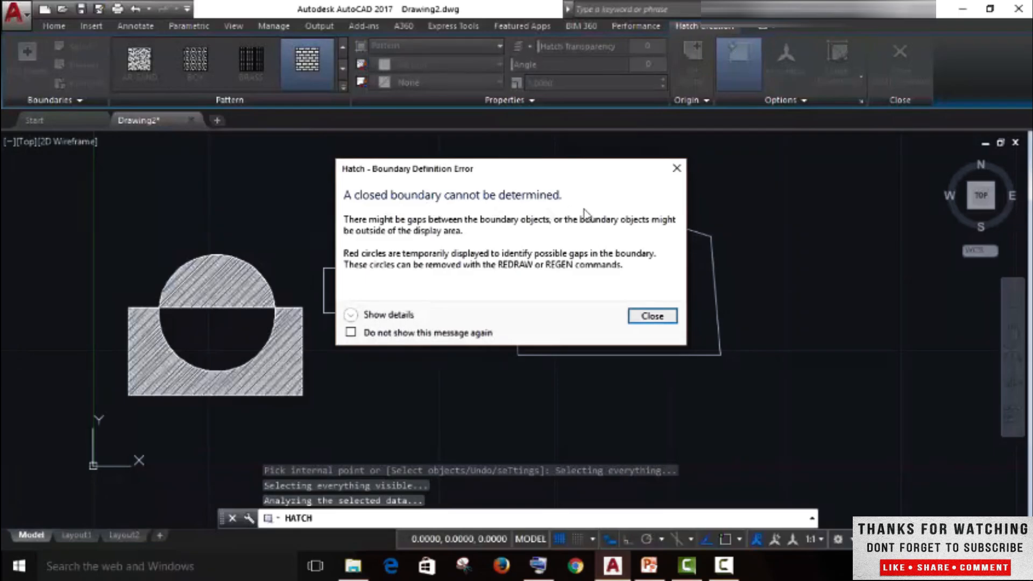
pyautogui.moveTo(603, 185); pyautogui.dragTo(372, 173)
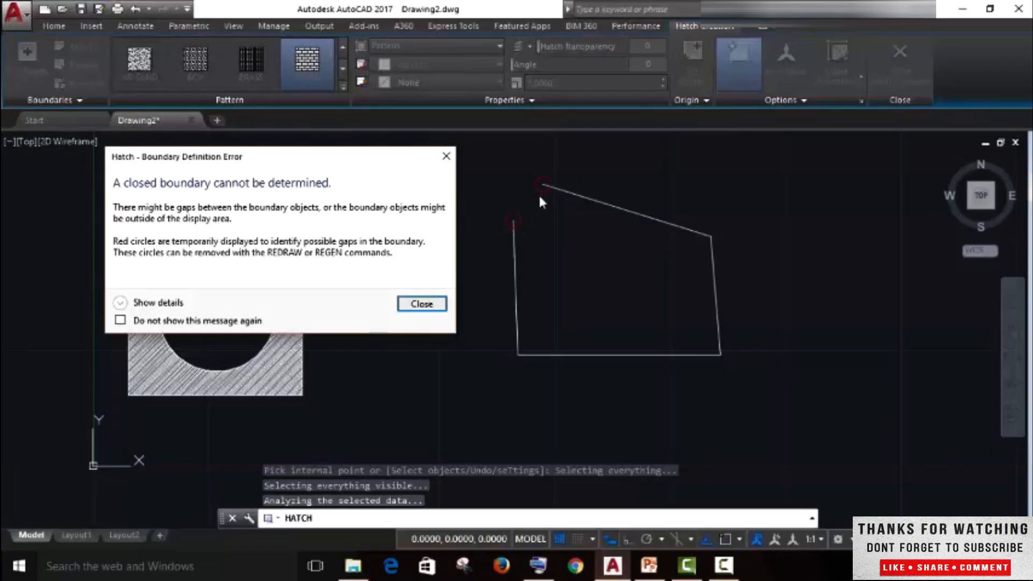
pyautogui.click(436, 303)
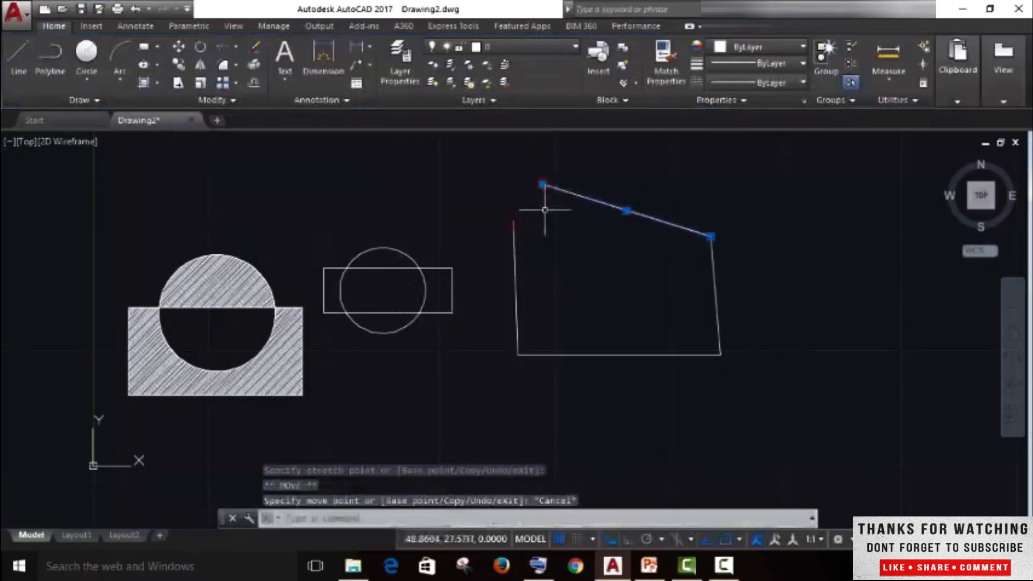
# Close the outline by stretching the sloping line's open end to the neighboring line's upper endpoint, and preview the BRICK hatch inside it
pyautogui.click(542, 185)
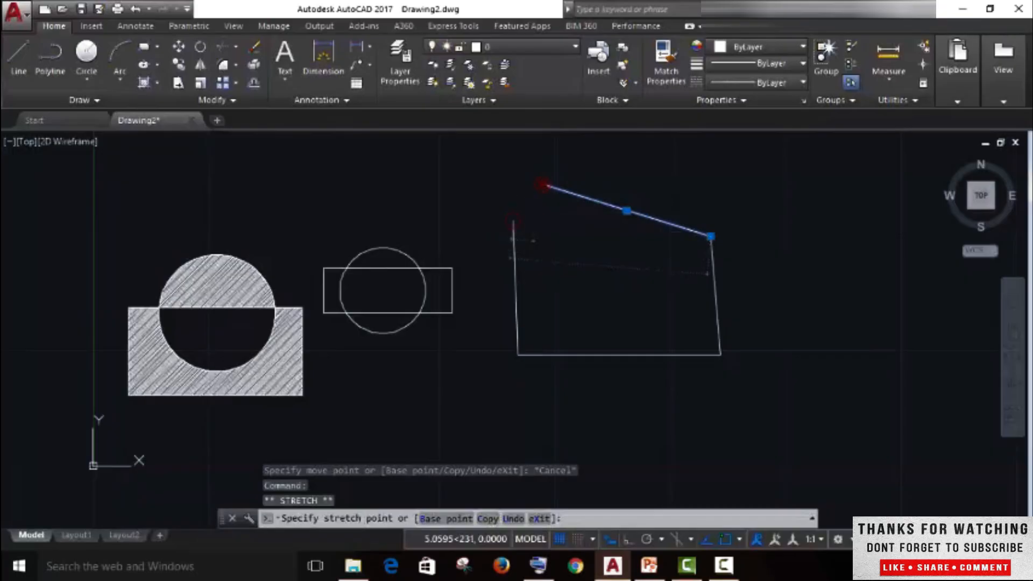
pyautogui.click(513, 221)
pyautogui.press('Return')
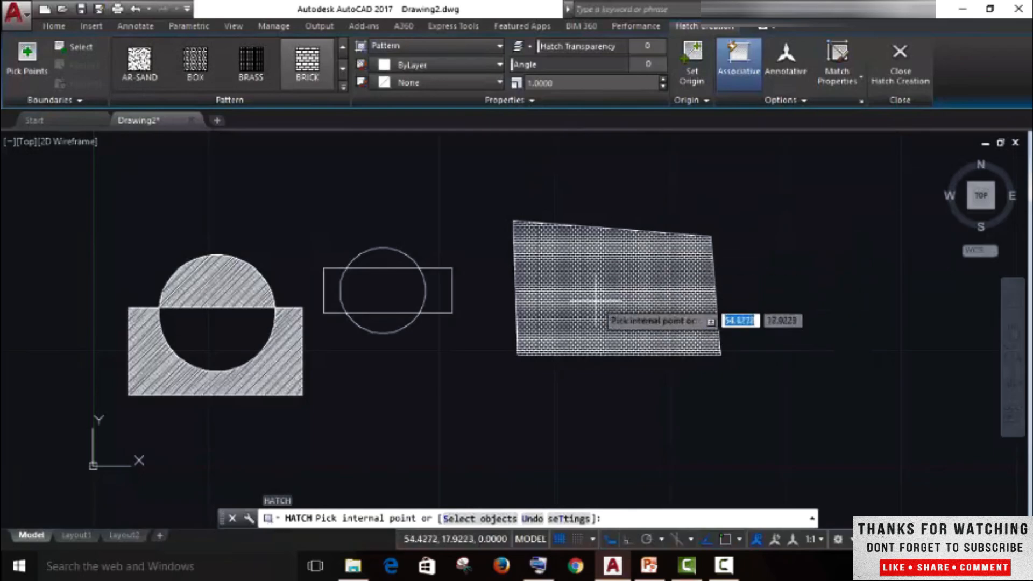
pyautogui.scroll(4, 607, 306)
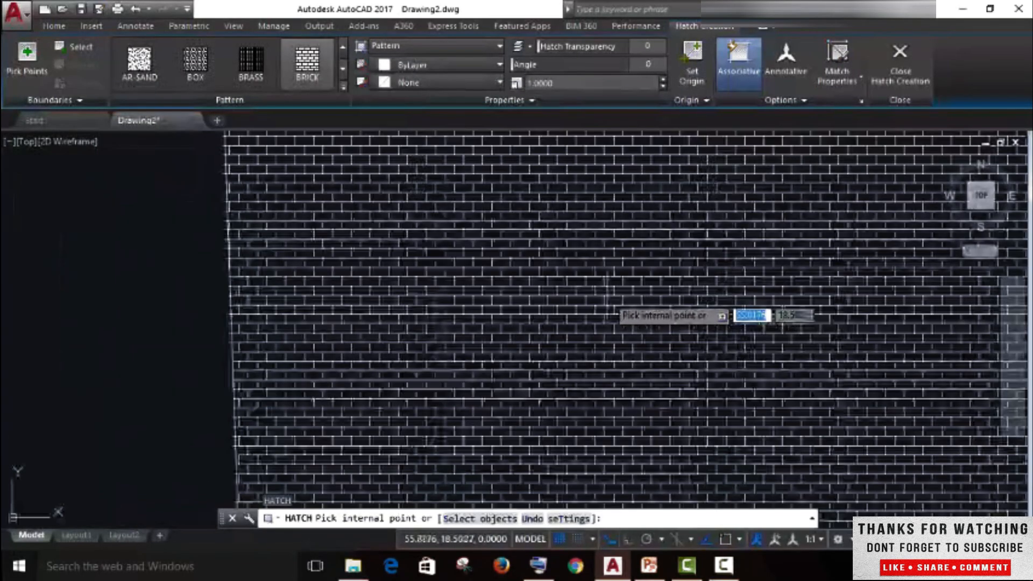
pyautogui.scroll(-4, 614, 269)
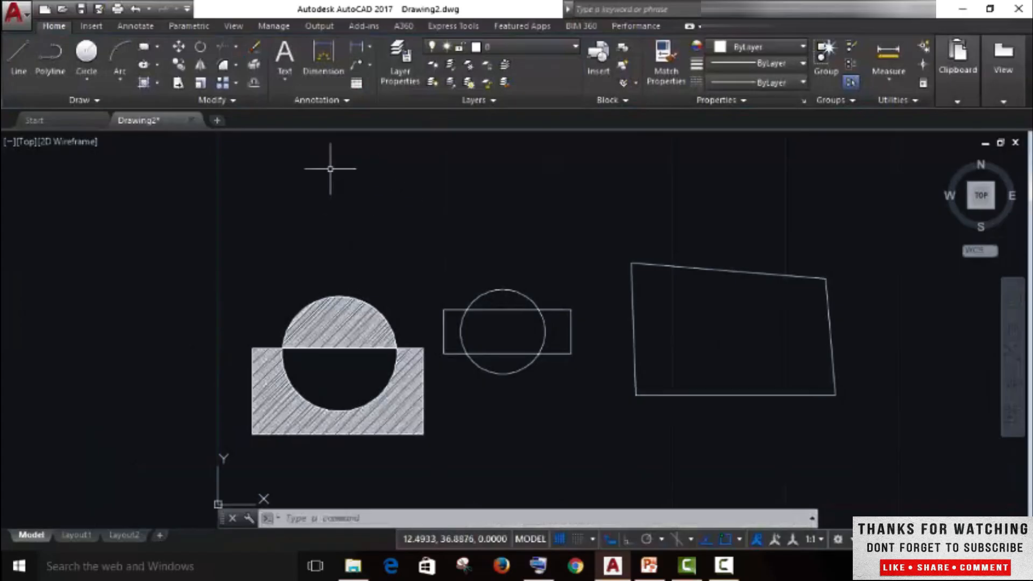
# Preview the BRICK hatch by internal point in the regions of the second circle and rectangle, and leave Hatch without applying it
pyautogui.click(141, 81)
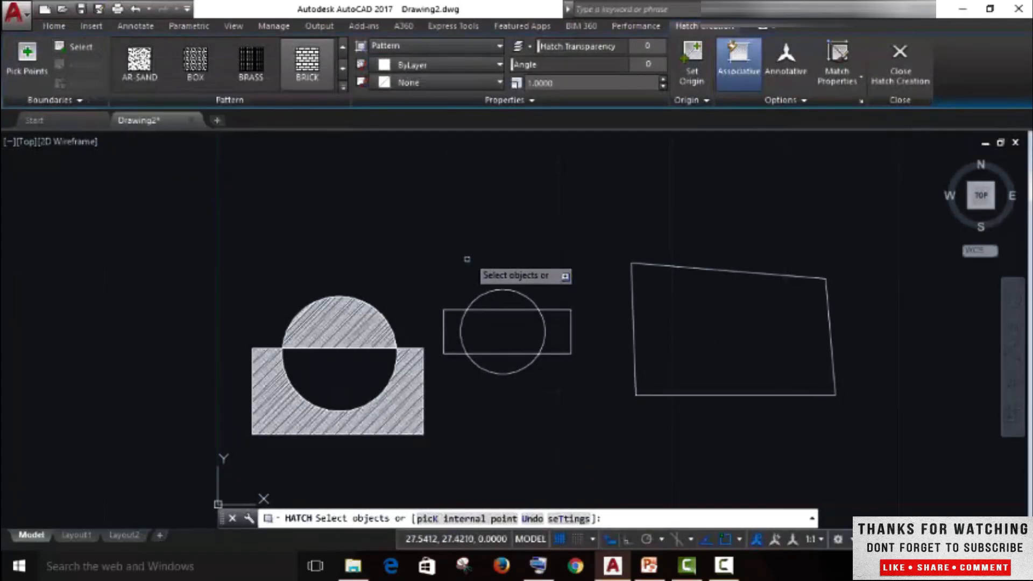
pyautogui.click(33, 55)
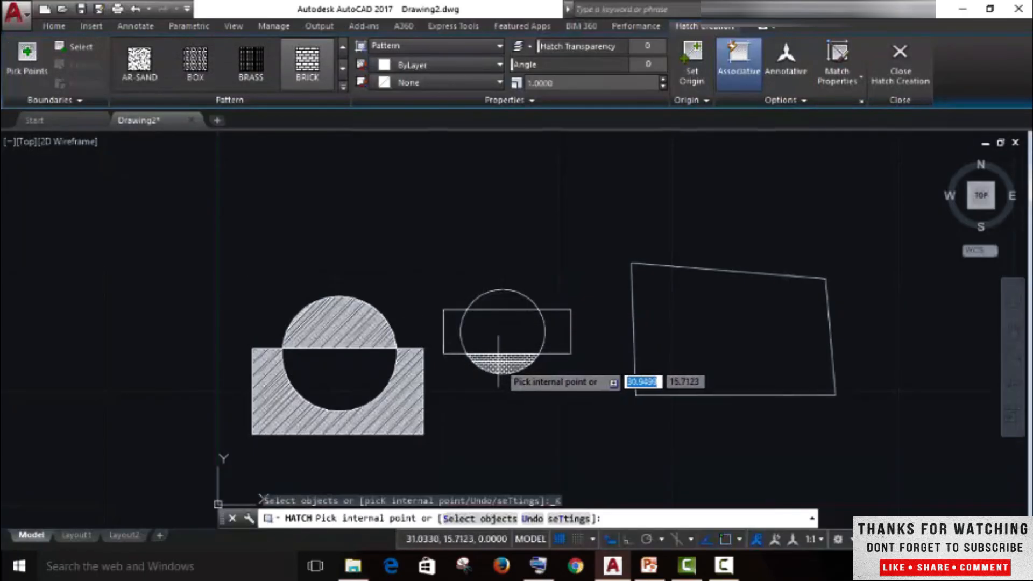
pyautogui.scroll(2, 484, 333)
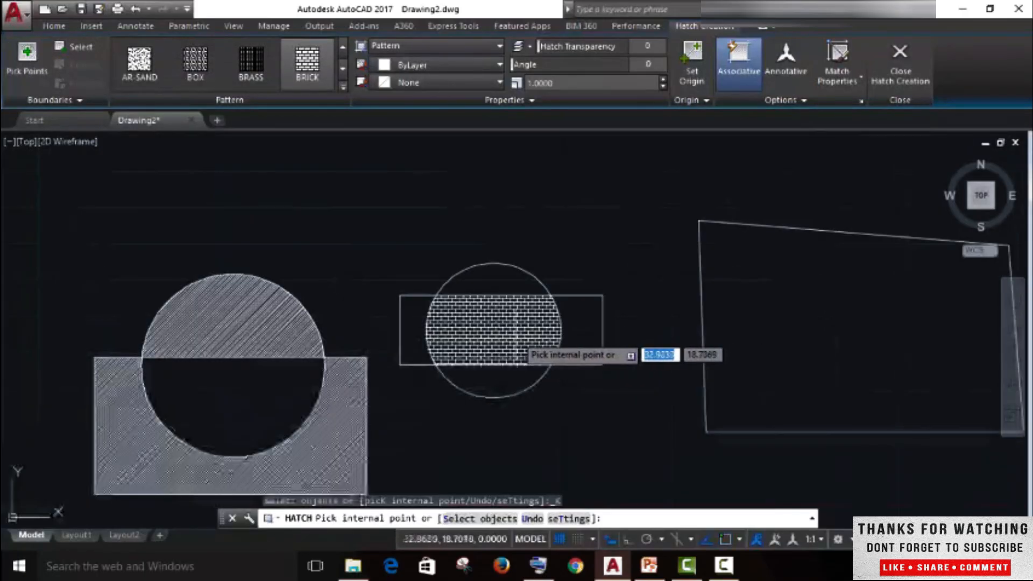
pyautogui.scroll(3, 376, 331)
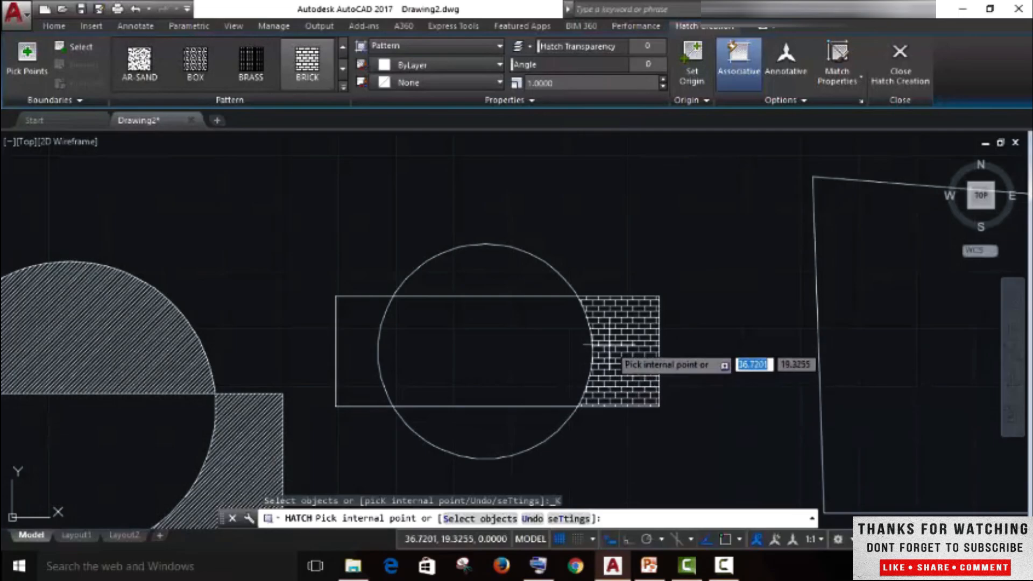
pyautogui.scroll(-3, 713, 323)
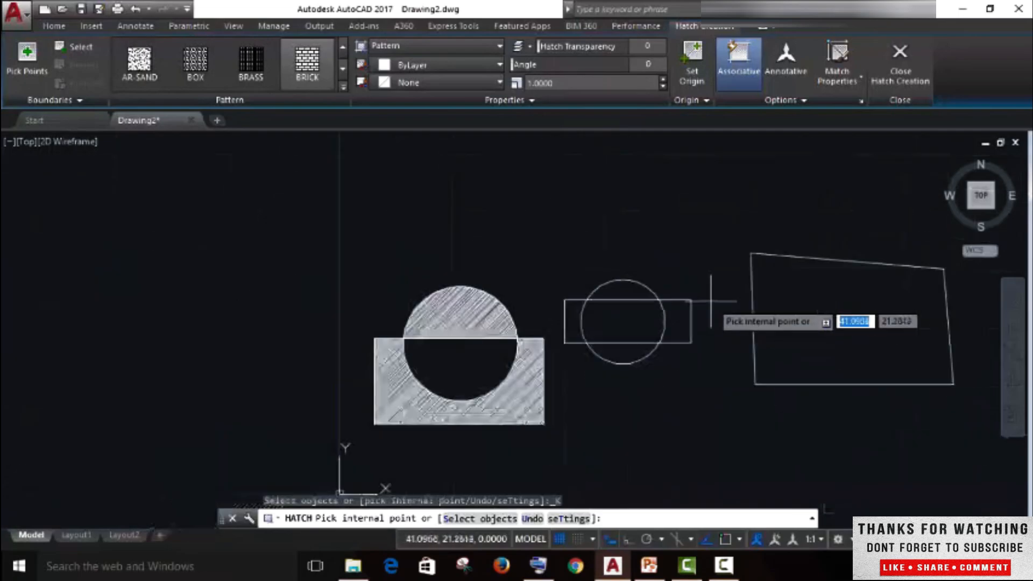
pyautogui.moveTo(713, 323)
pyautogui.mouseDown(button='middle')
pyautogui.moveTo(353, 305)
pyautogui.moveTo(165, 310)
pyautogui.mouseUp(button='middle')
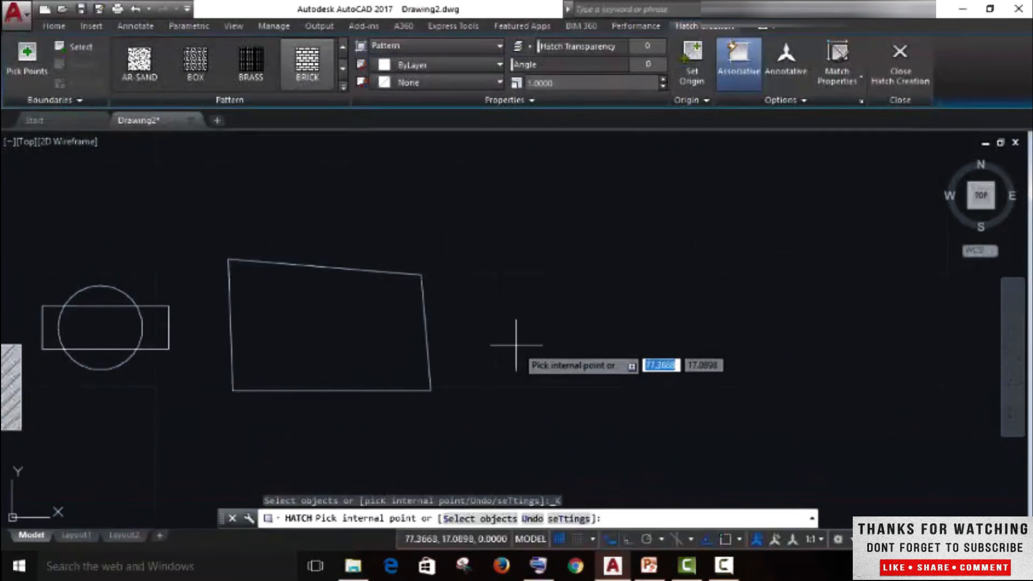
pyautogui.moveTo(525, 341); pyautogui.dragTo(658, 339, button='middle')
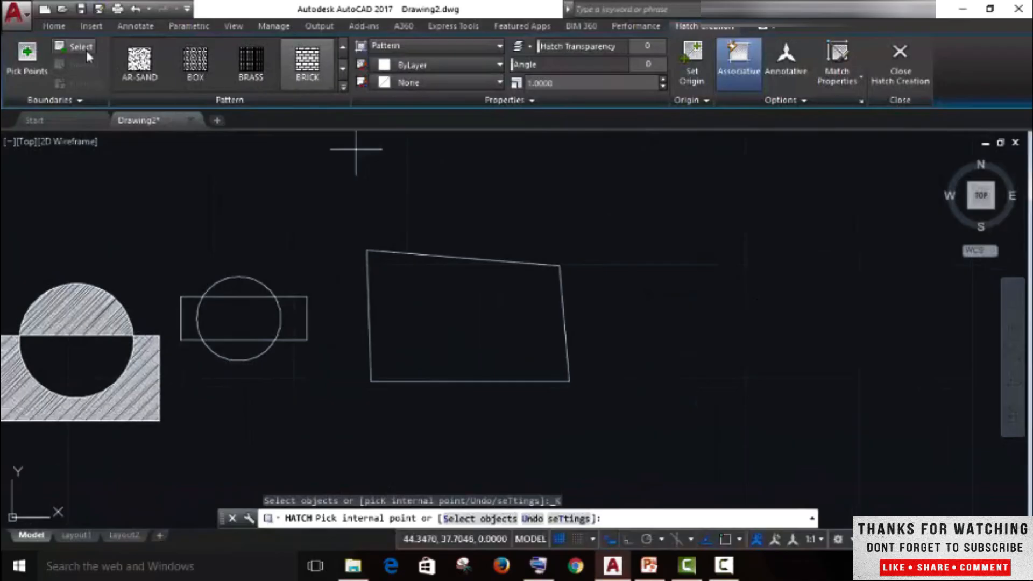
pyautogui.click(59, 25)
pyautogui.press('Escape')
# Draw a large circle beside the four-sided outline and a rectangle overlapping it, with one rectangle corner at the circle's center
pyautogui.click(696, 276)
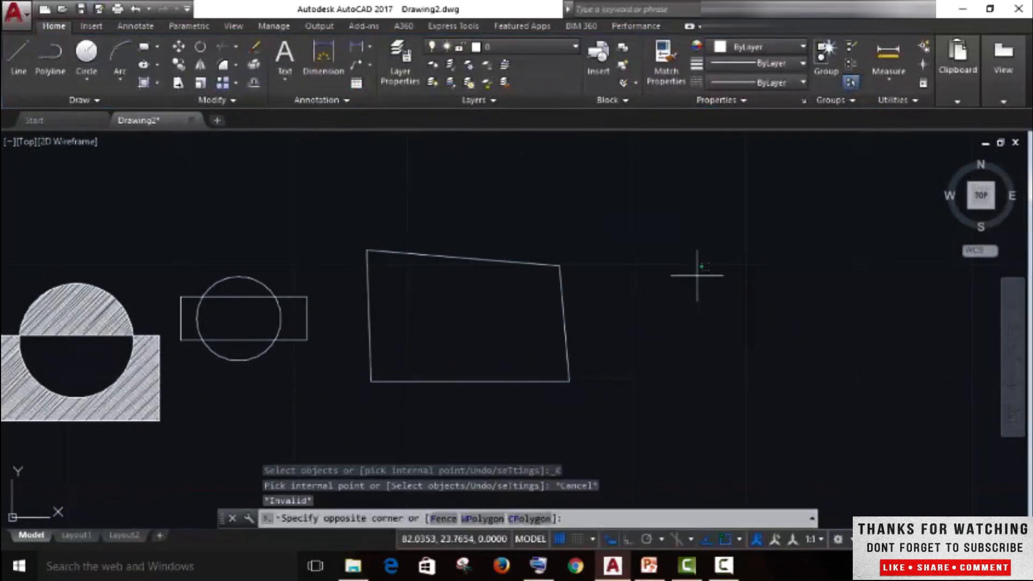
pyautogui.click(807, 371)
pyautogui.click(86, 52)
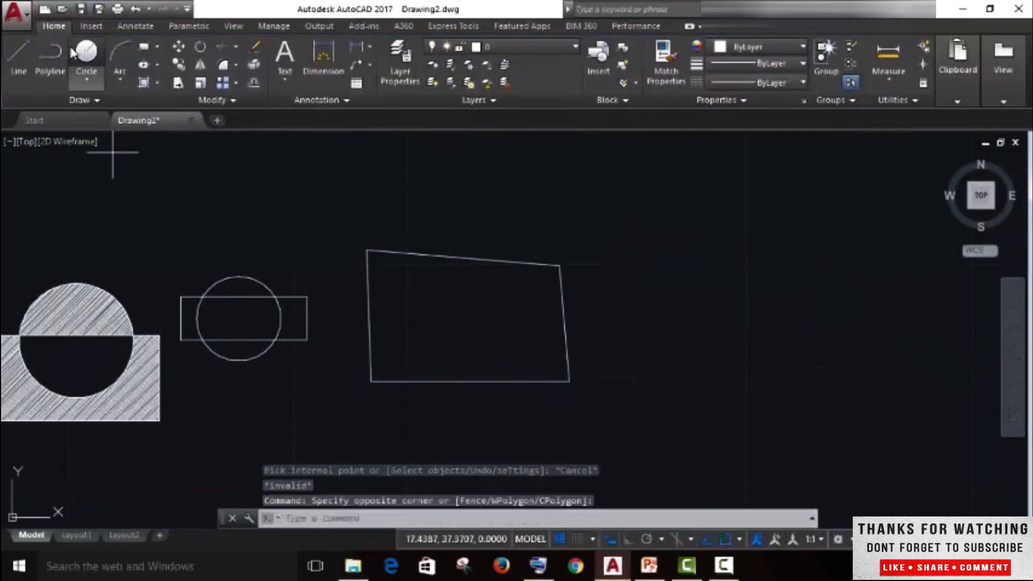
pyautogui.click(713, 308)
pyautogui.click(789, 378)
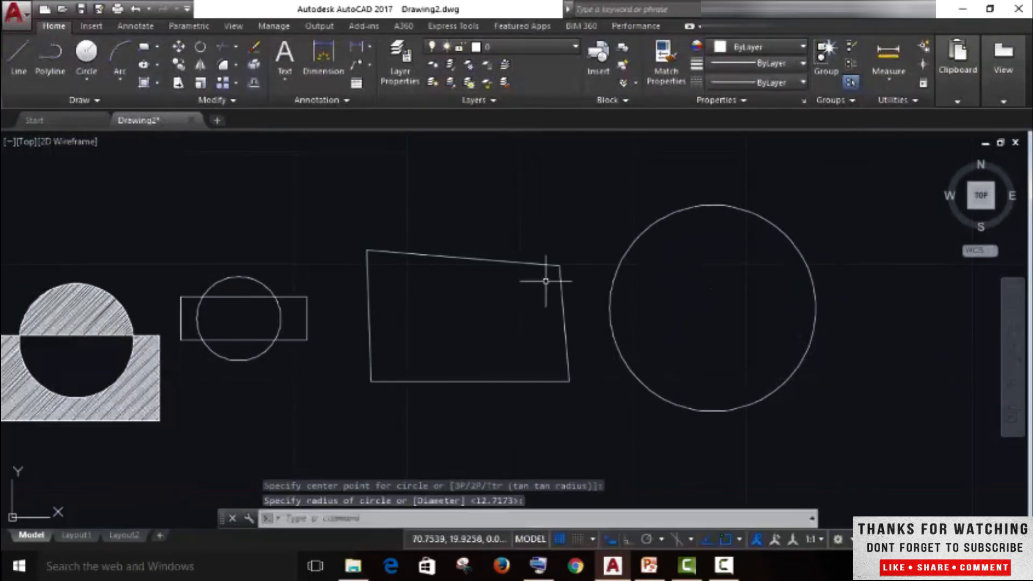
pyautogui.click(145, 47)
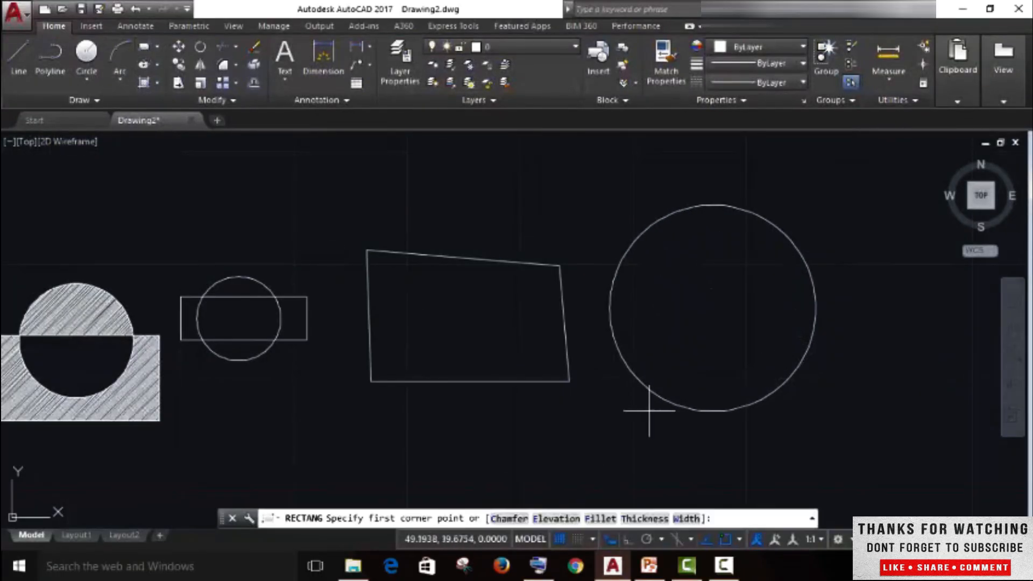
pyautogui.click(714, 308)
pyautogui.click(932, 466)
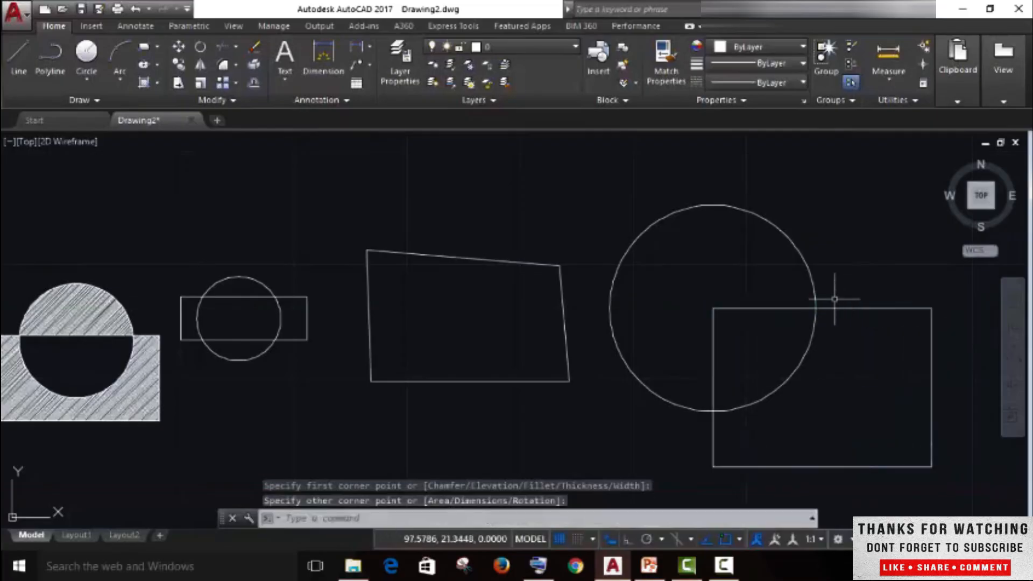
# Preview the BRICK hatch by internal point in the new circle, and select the whole circle as a hatch boundary object
pyautogui.moveTo(799, 390)
pyautogui.mouseDown(button='middle')
pyautogui.moveTo(491, 394)
pyautogui.moveTo(431, 348)
pyautogui.moveTo(438, 369)
pyautogui.mouseUp(button='middle')
pyautogui.scroll(2, 445, 373)
pyautogui.scroll(-2, 447, 373)
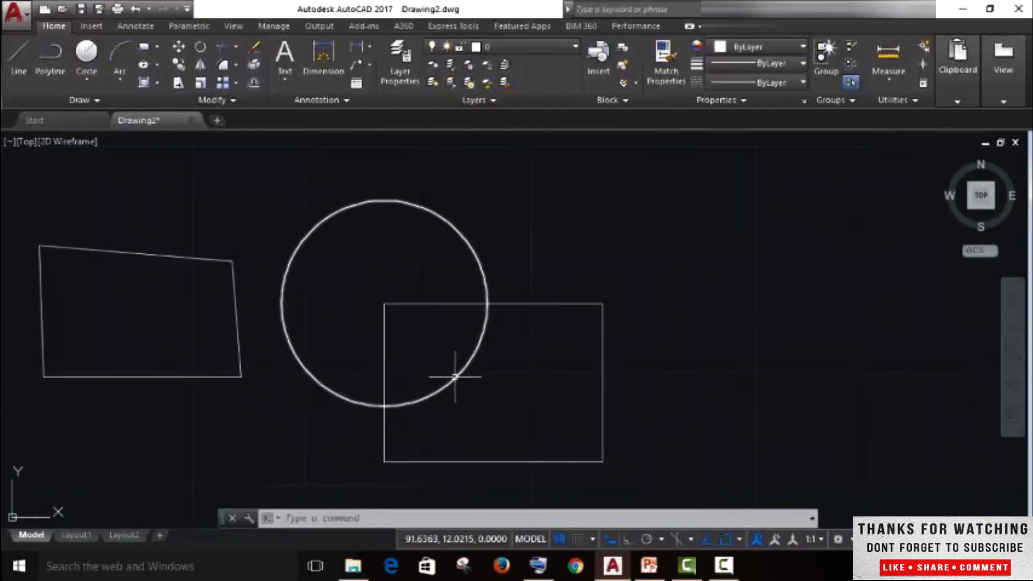
pyautogui.click(145, 83)
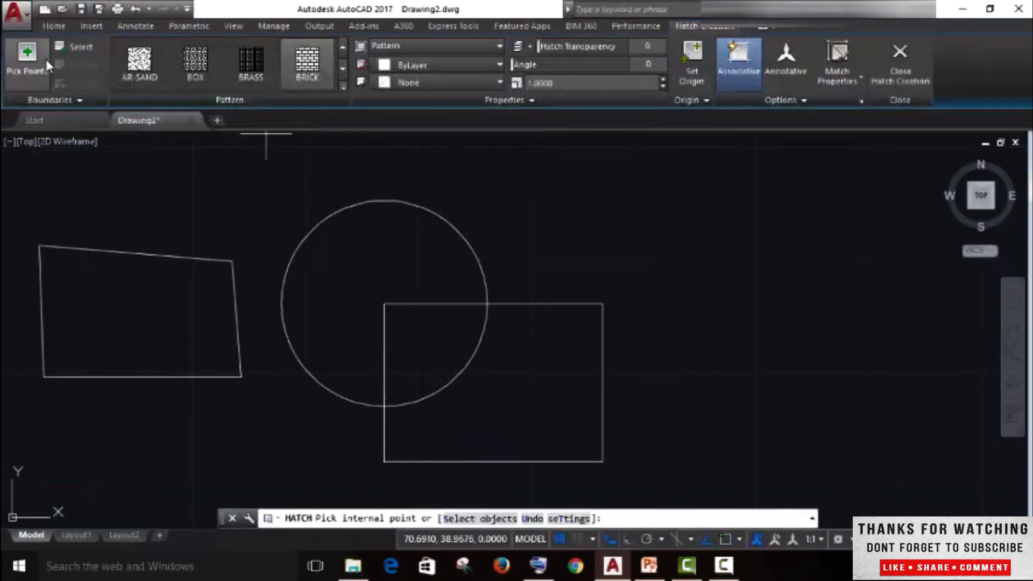
pyautogui.click(33, 64)
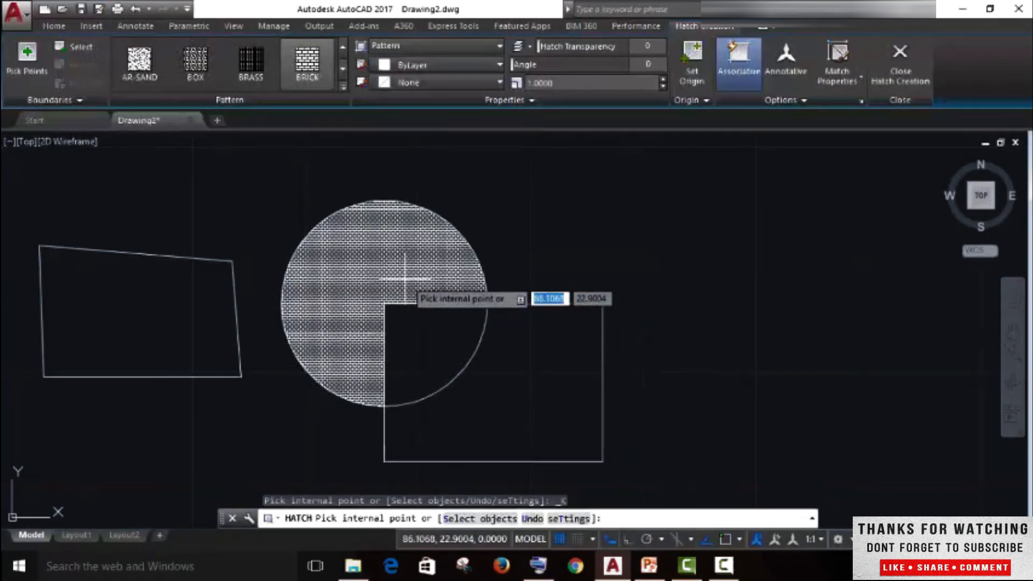
pyautogui.click(64, 46)
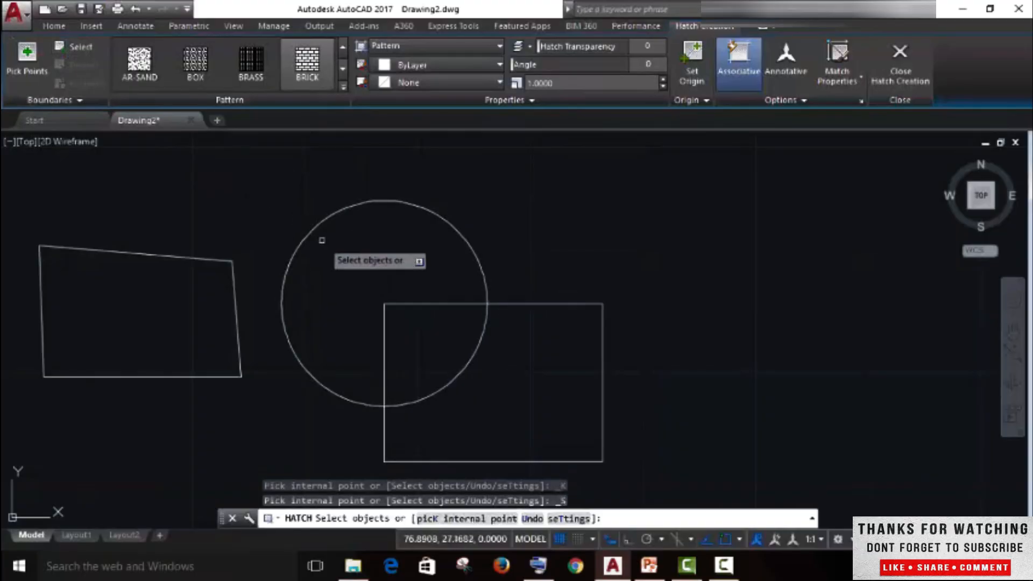
pyautogui.click(323, 222)
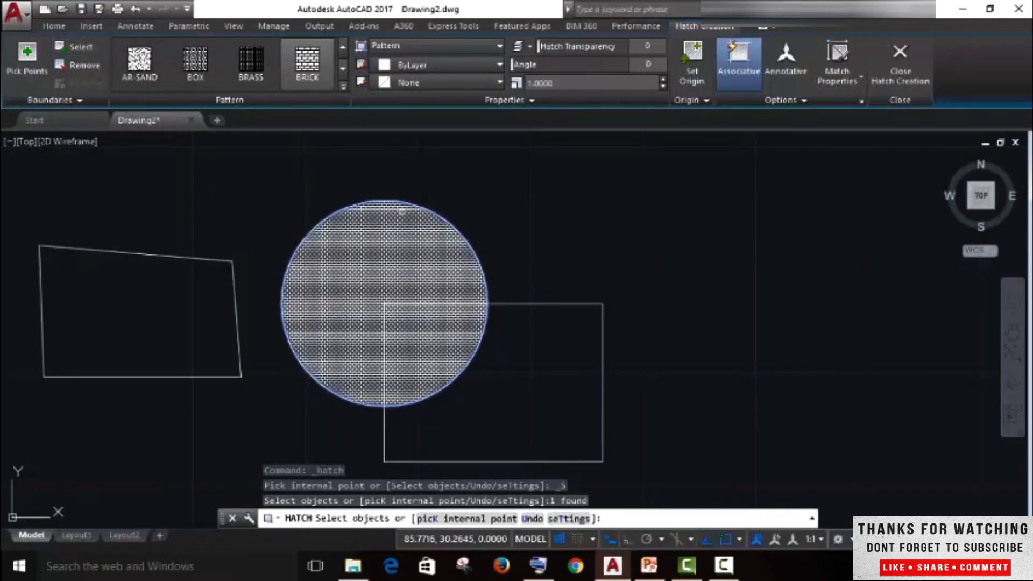
# Preview internal-point hatching around both circle-and-rectangle pairs, and add the small unhatched circle as a selected BRICK hatch boundary
pyautogui.click(27, 56)
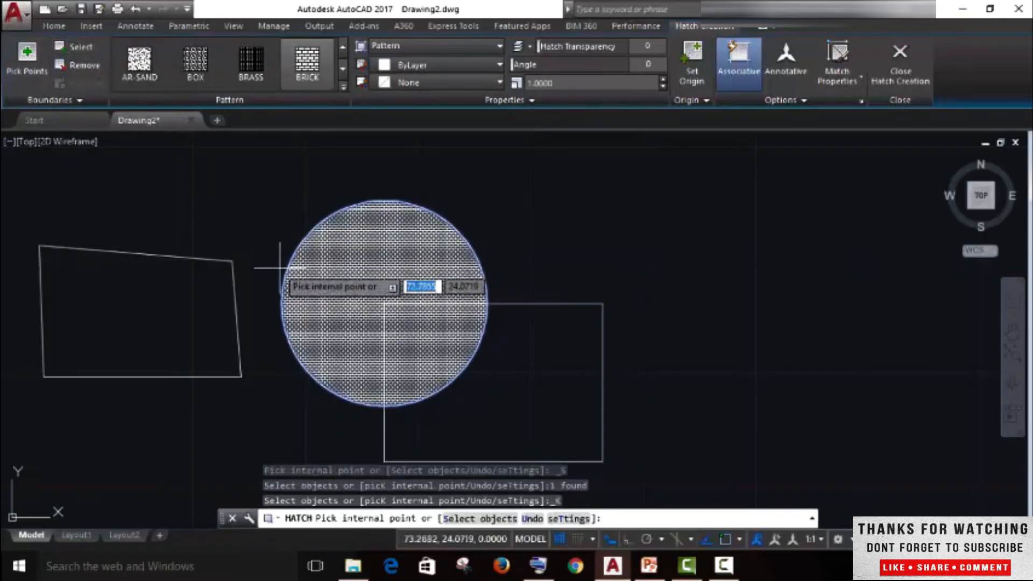
pyautogui.scroll(-2, 140, 323)
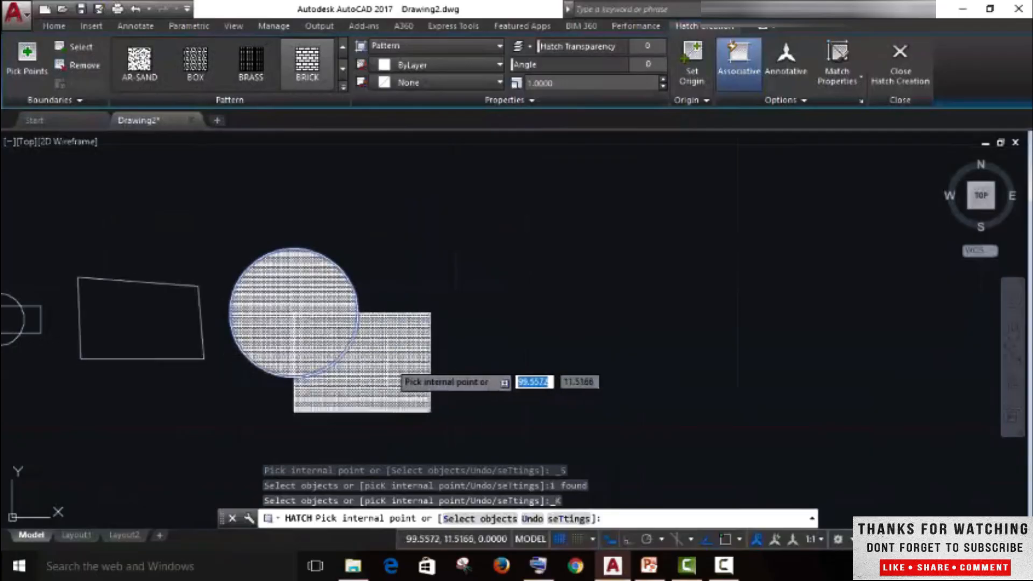
pyautogui.scroll(2, 59, 363)
pyautogui.moveTo(92, 358); pyautogui.dragTo(358, 342, button='middle')
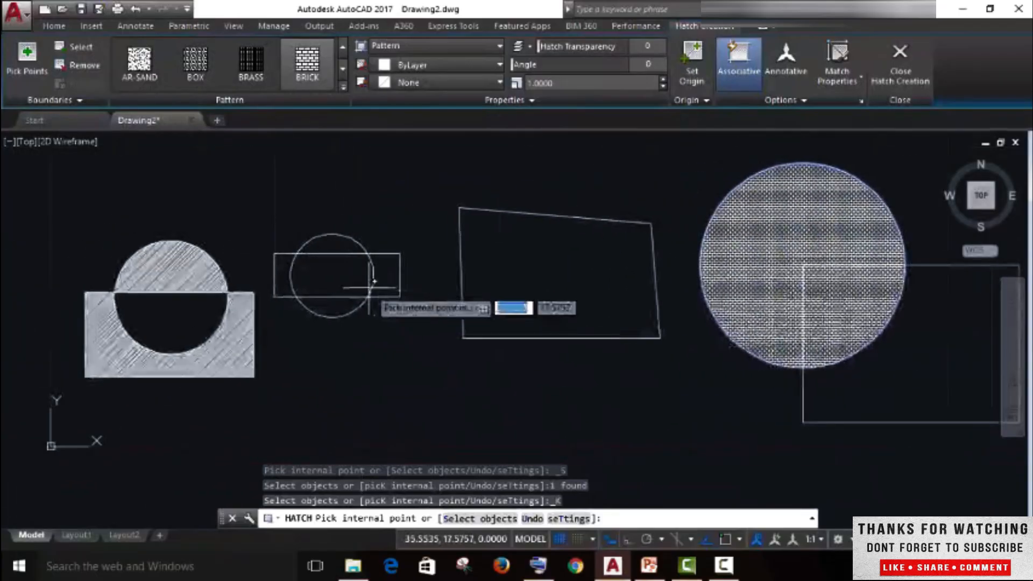
pyautogui.click(27, 57)
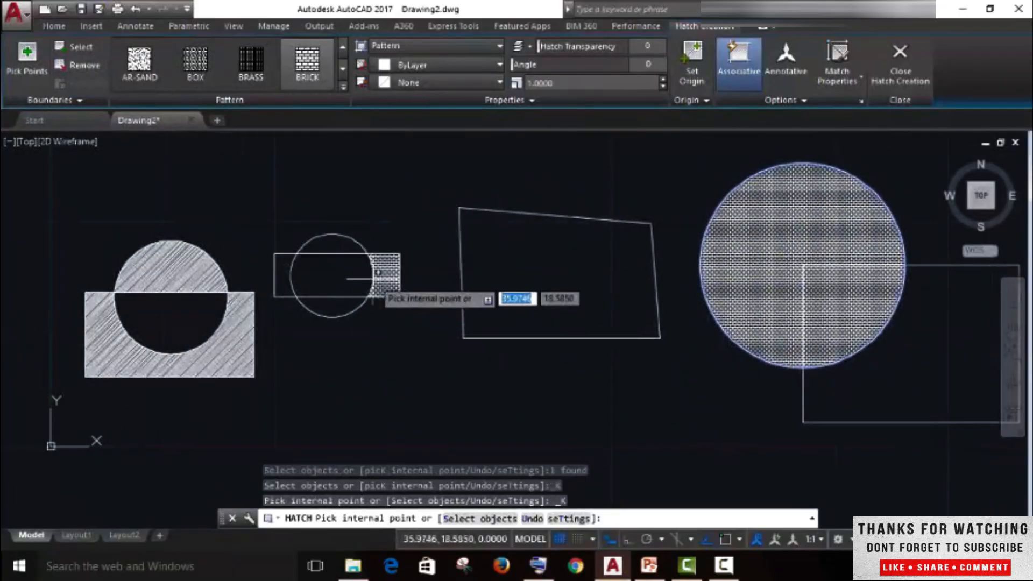
pyautogui.click(80, 46)
pyautogui.click(358, 242)
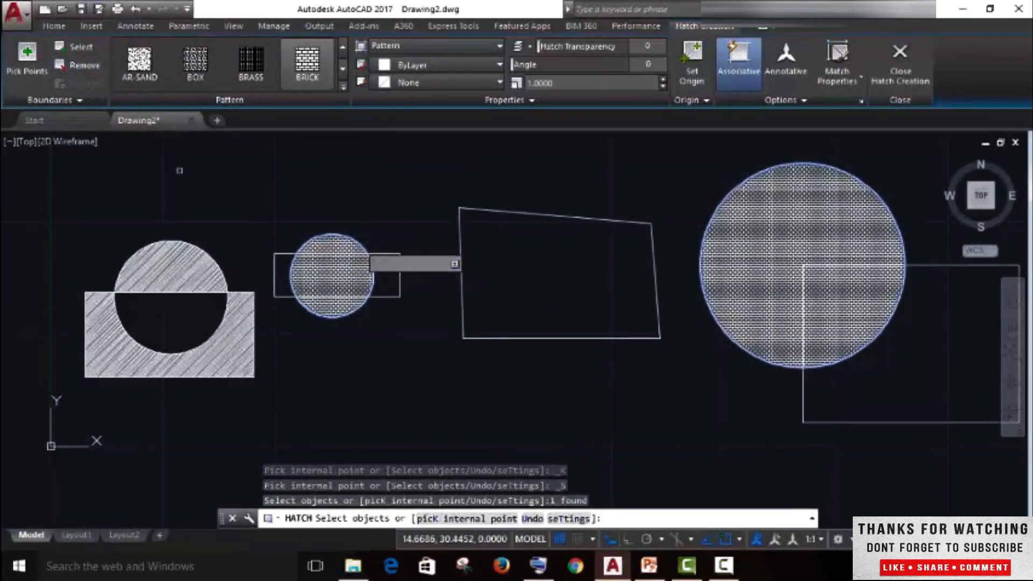
# Try removing the already hatched semicircle from the boundaries, and remove the small and the large BRICK-filled circles from the hatch
pyautogui.click(75, 65)
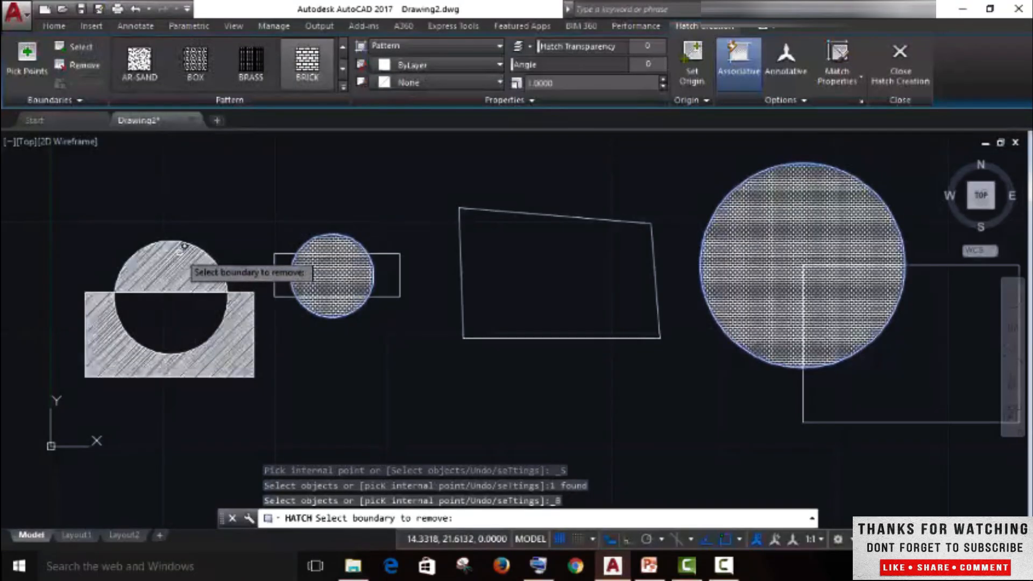
pyautogui.click(240, 263)
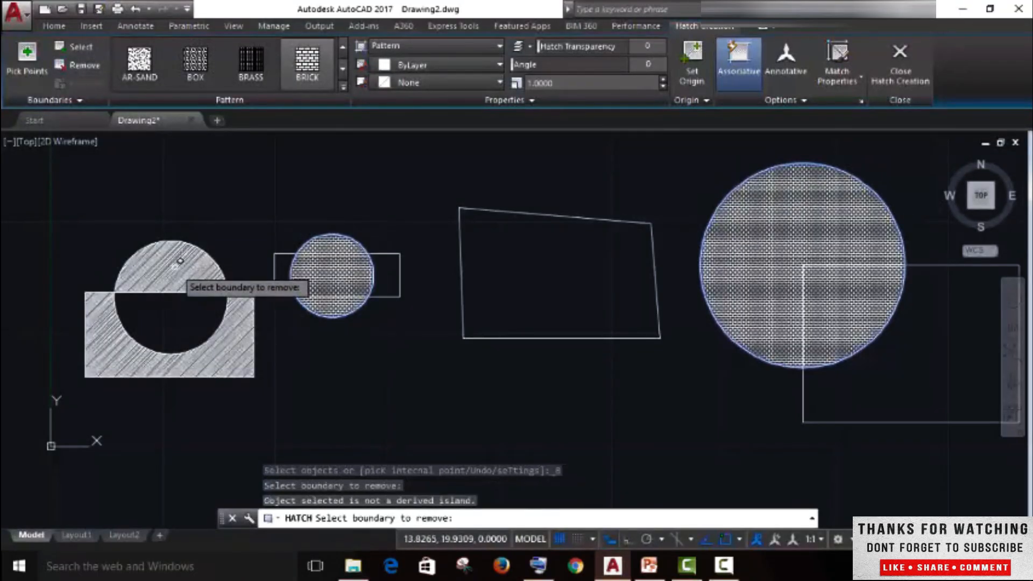
pyautogui.click(212, 277)
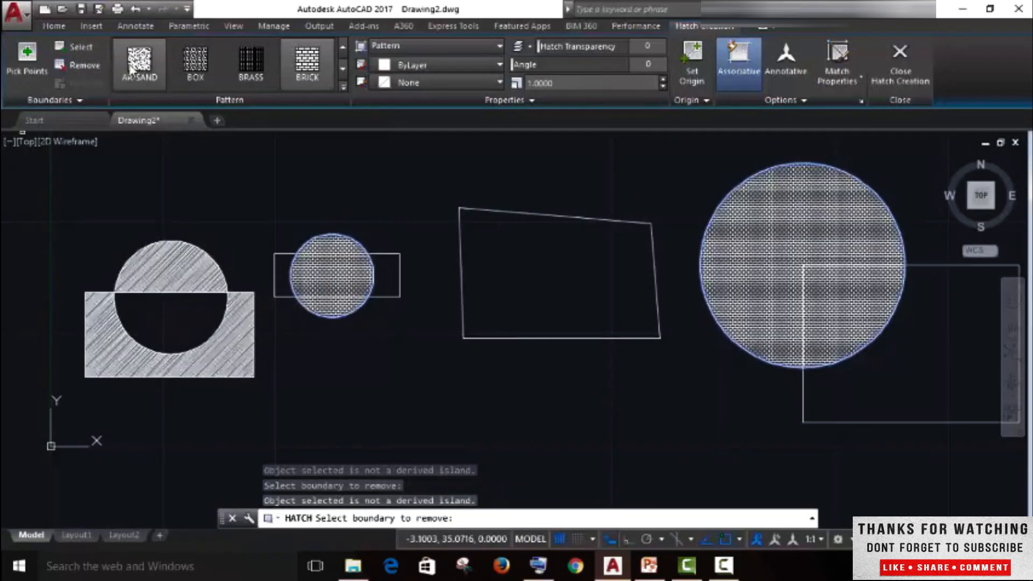
pyautogui.click(77, 65)
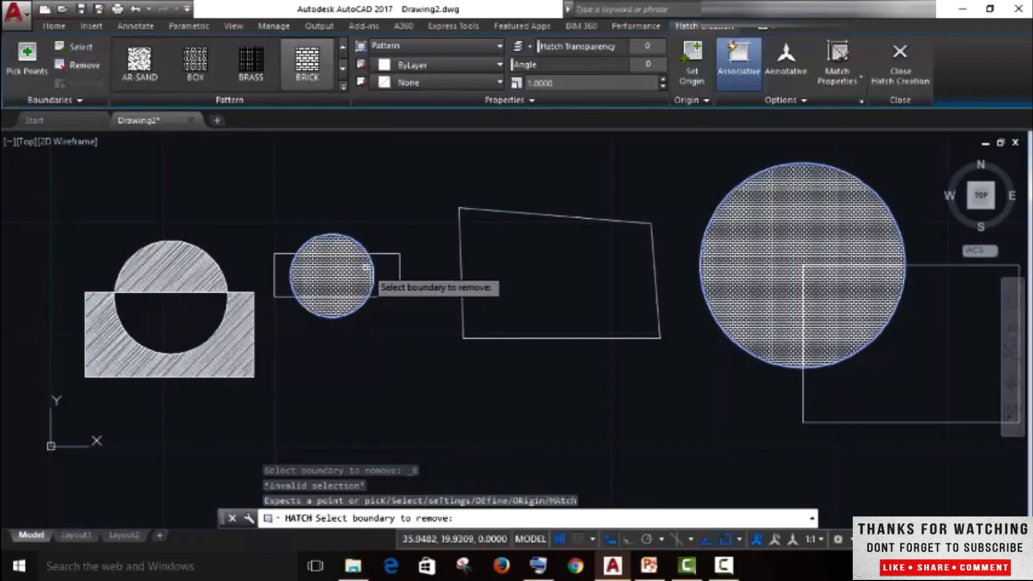
pyautogui.click(357, 242)
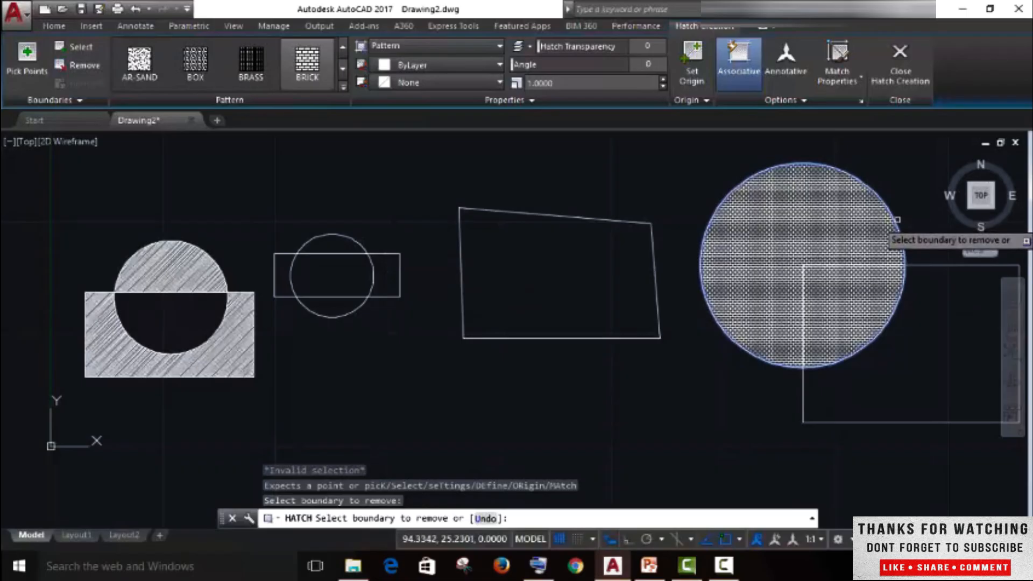
pyautogui.click(897, 219)
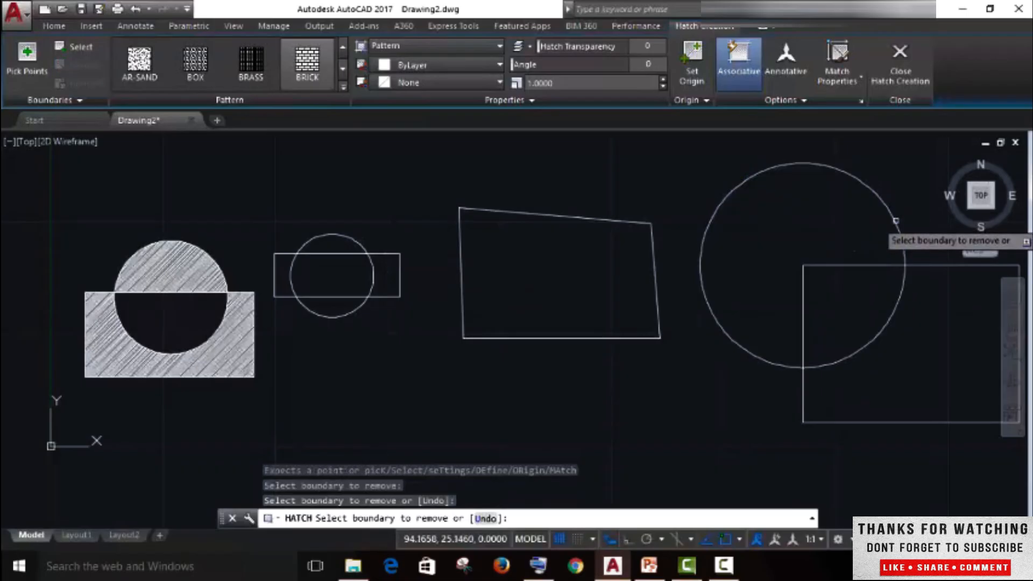